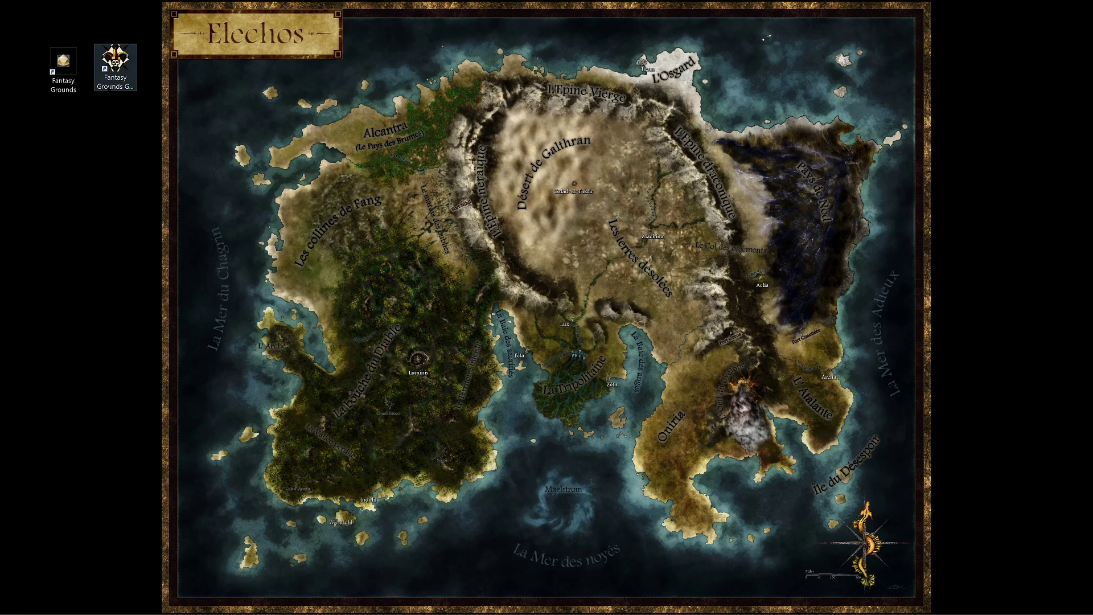
# - Open Mod Maker for GURPS Fantasy Grounds, maximize its window and look over the available import options
pyautogui.click(116, 79)
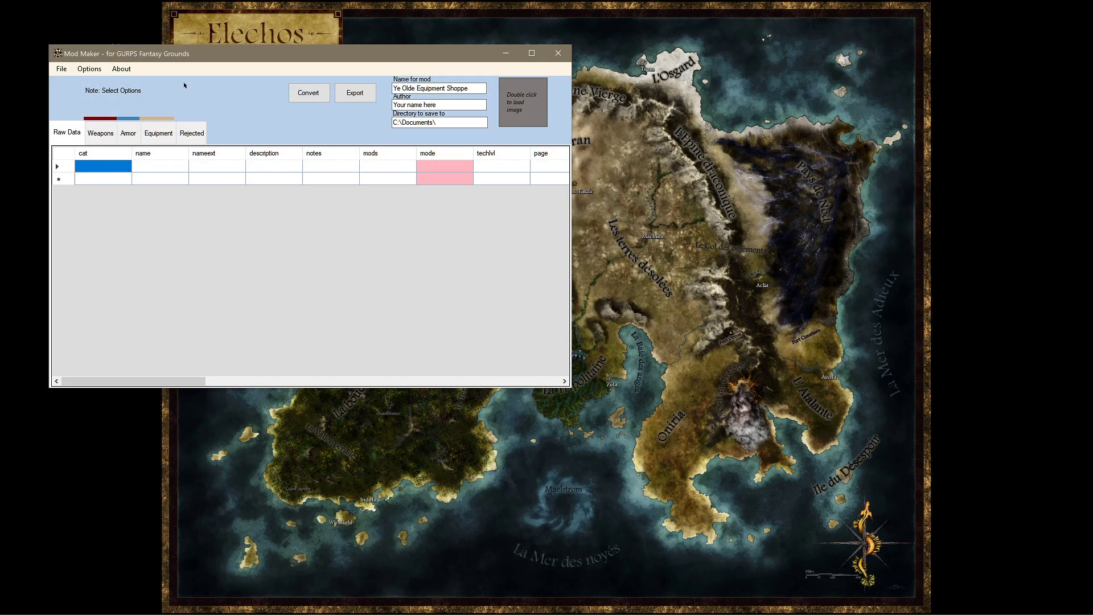
pyautogui.moveTo(470, 57); pyautogui.dragTo(478, 32)
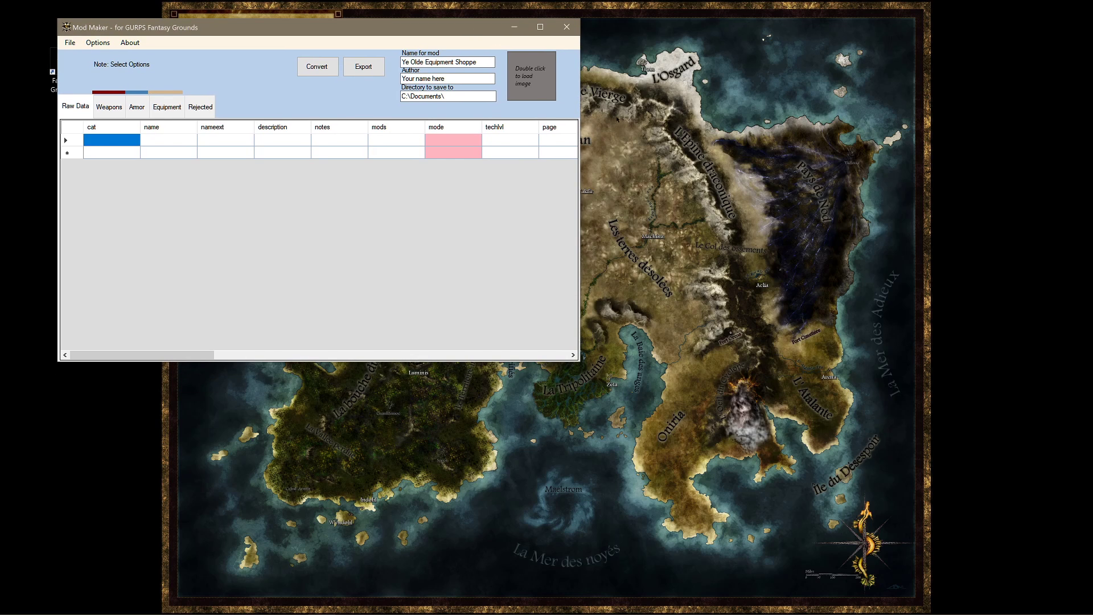
pyautogui.click(540, 26)
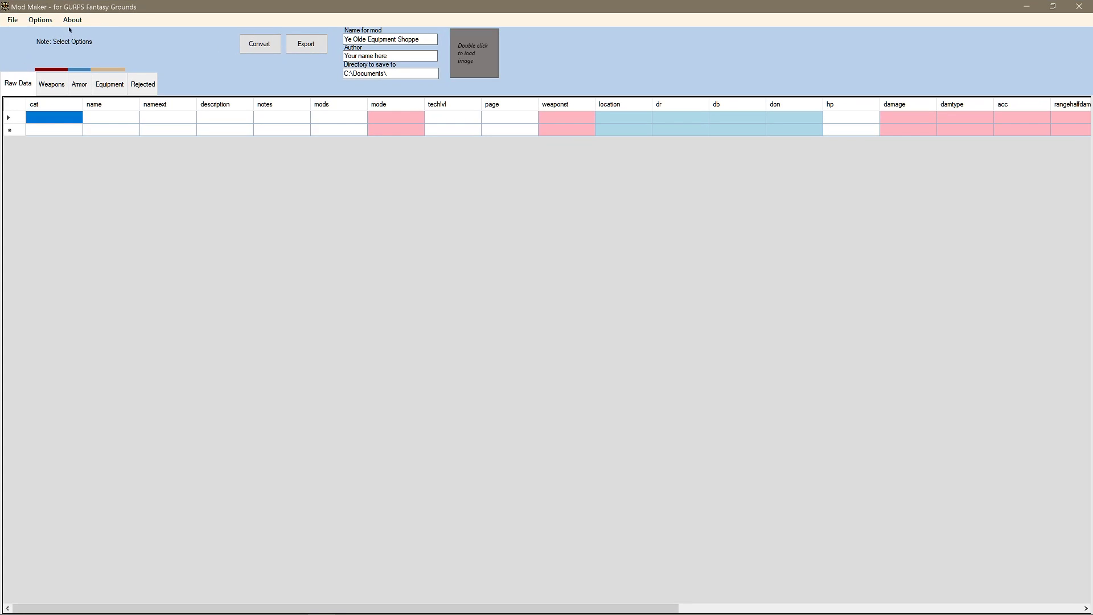
pyautogui.click(42, 22)
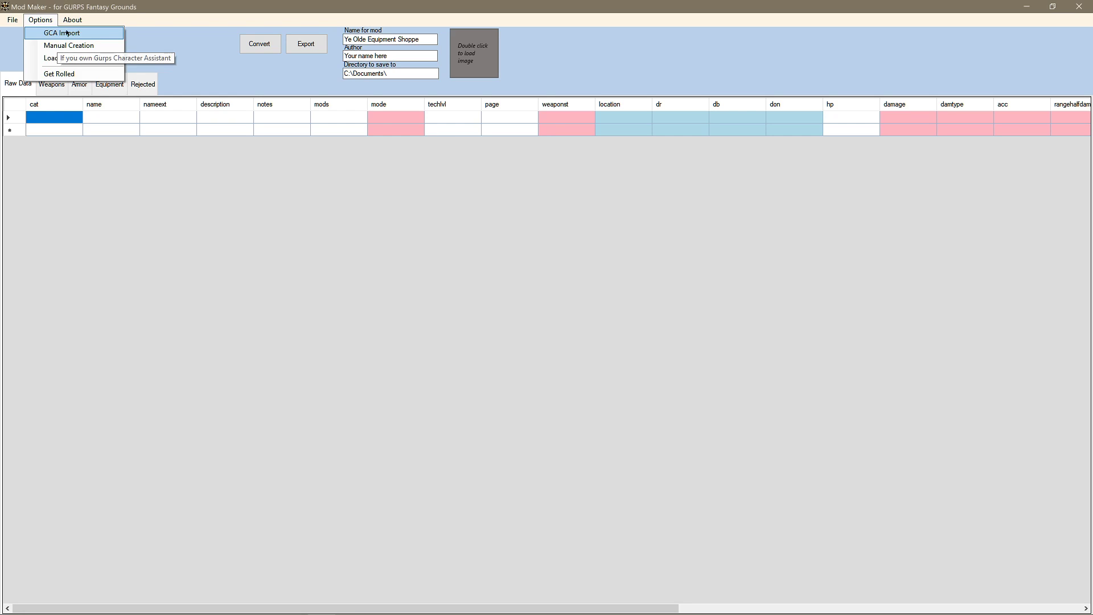
pyautogui.click(152, 38)
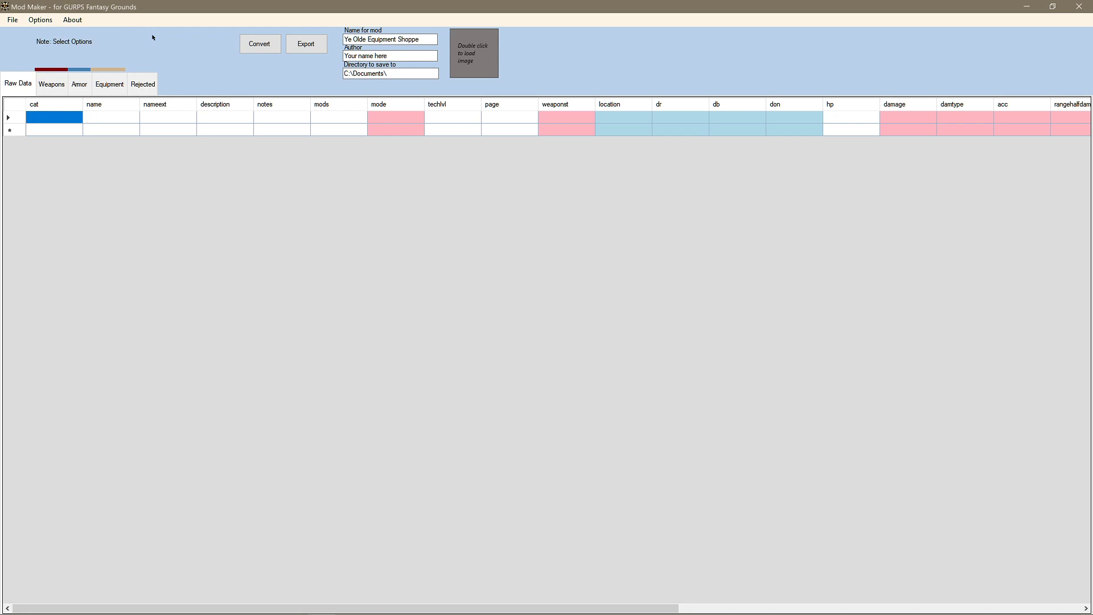
# - Switch to GURPS Character Assistant 4 and name the character "A Weapons shop"
pyautogui.click(1036, 4)
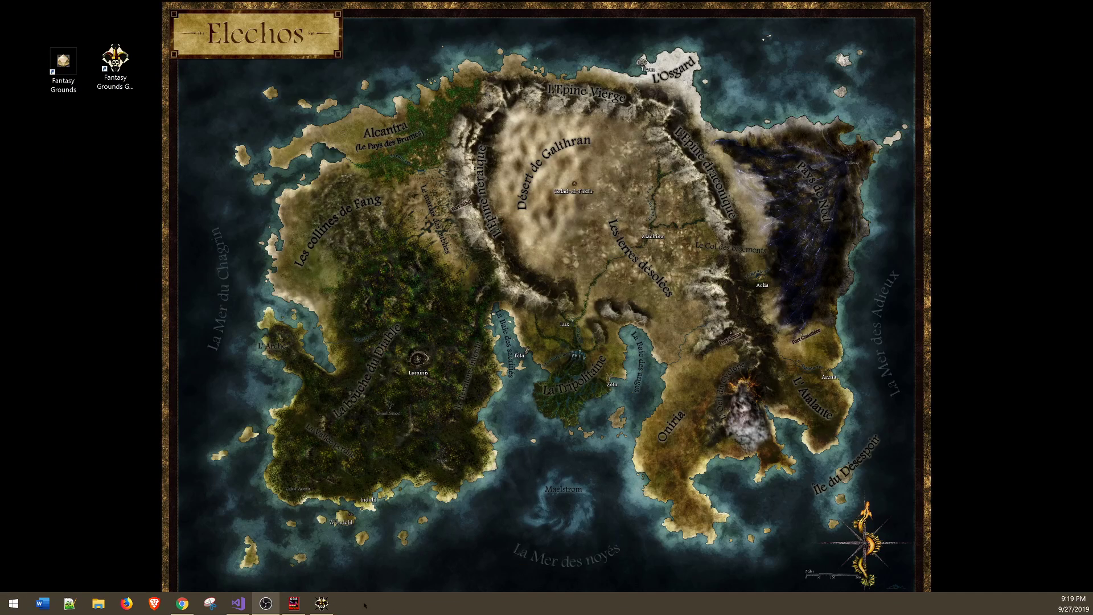
pyautogui.click(293, 604)
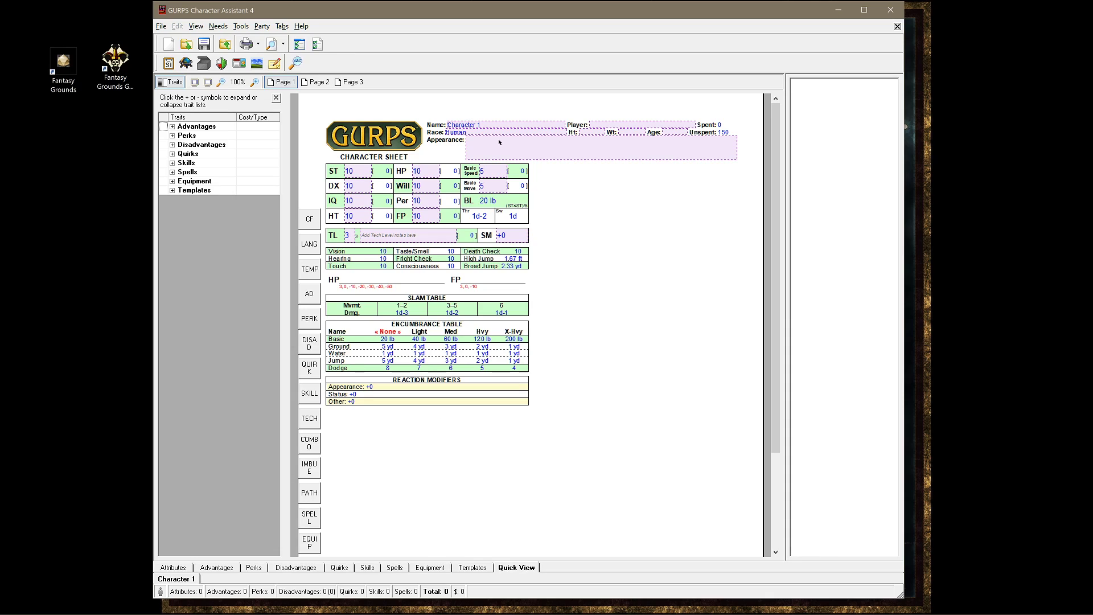
pyautogui.click(486, 127)
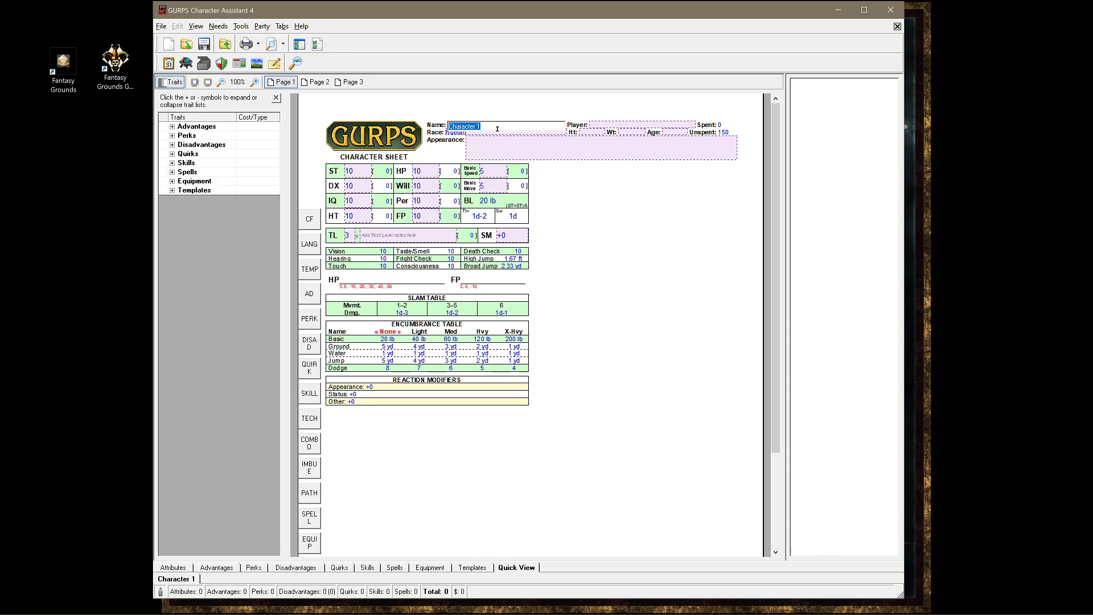
pyautogui.write('A Weapons shop')
pyautogui.press('Return')
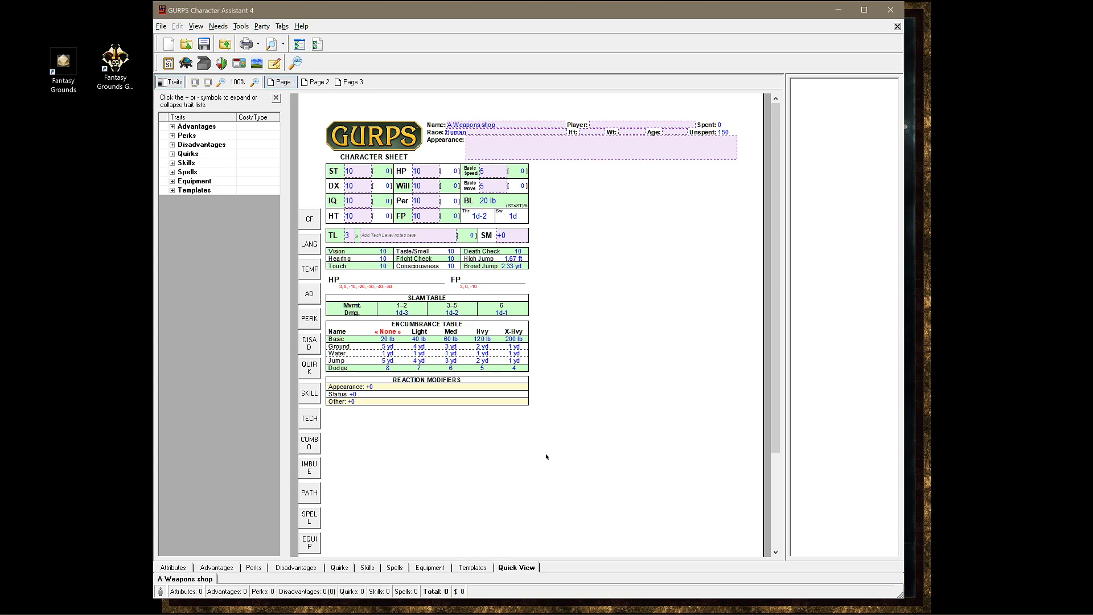
# - Search the equipment traits for "Sword"
pyautogui.click(430, 567)
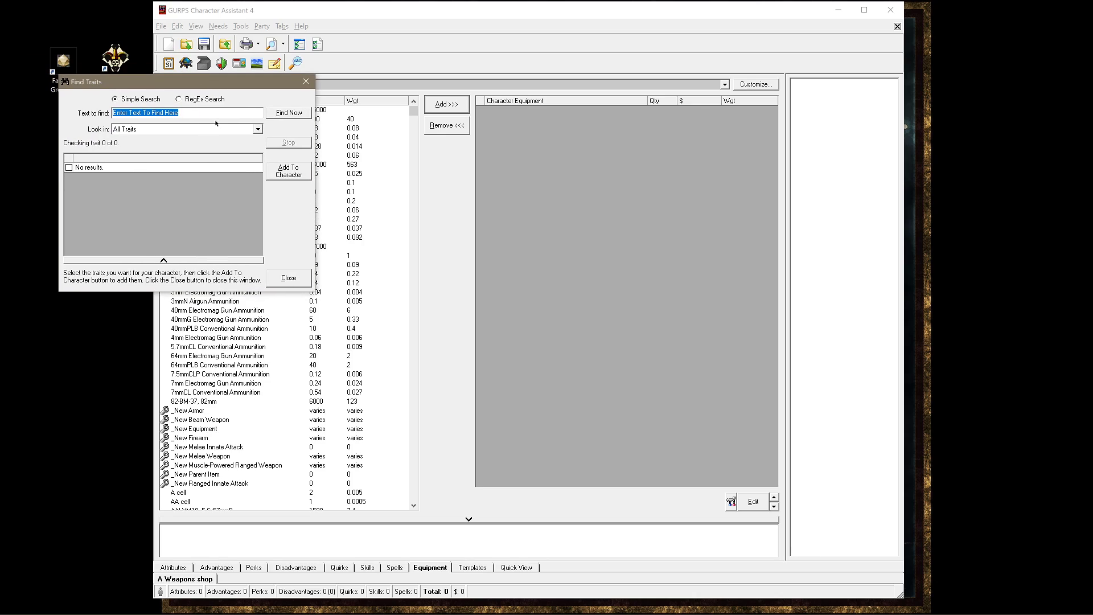
pyautogui.click(257, 129)
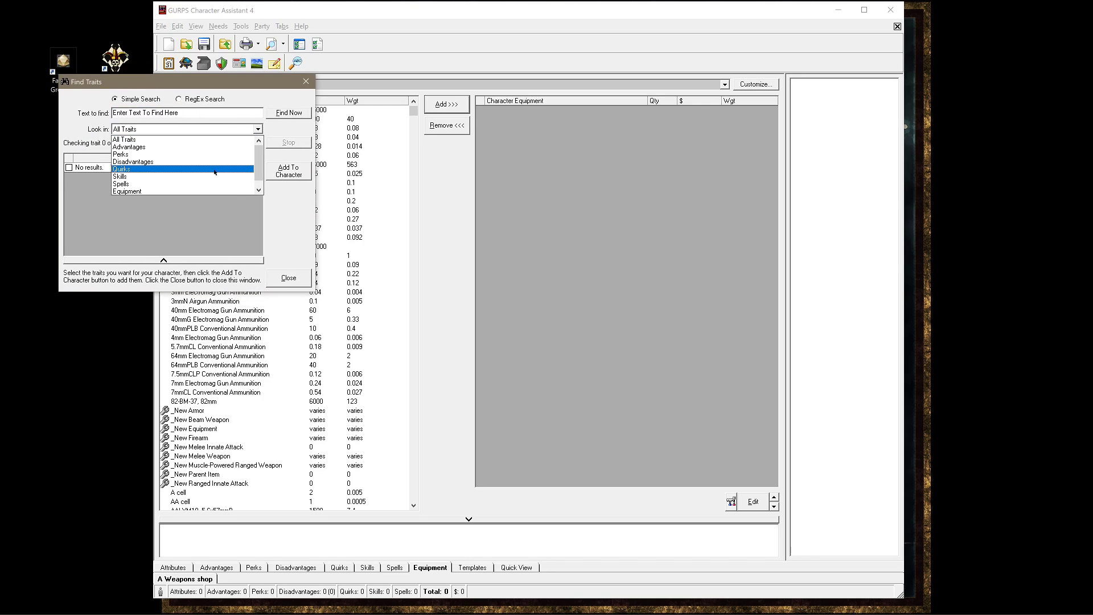
pyautogui.click(204, 192)
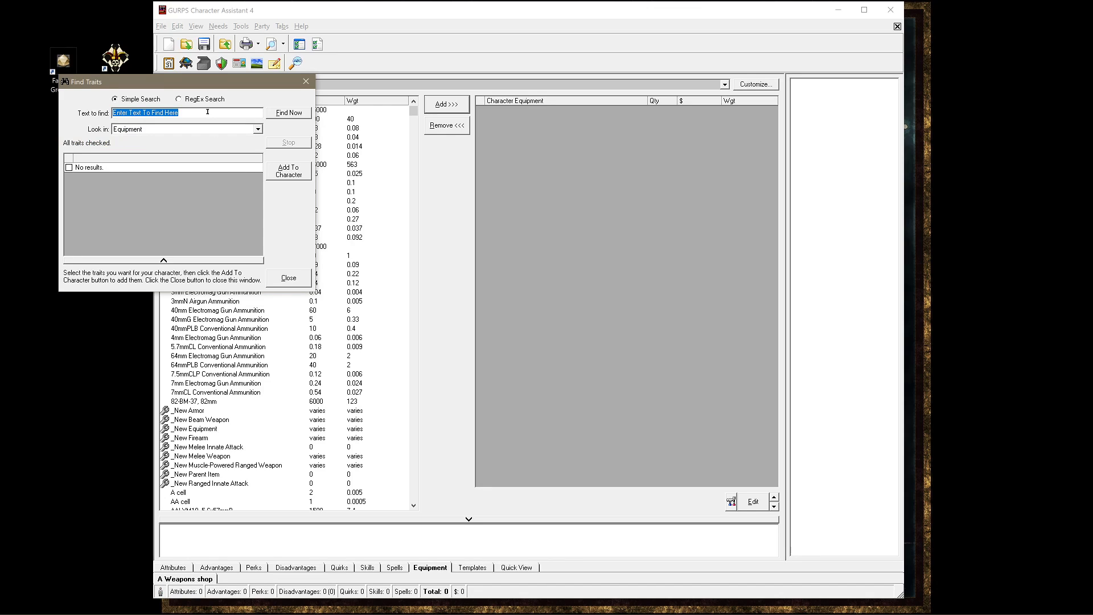
pyautogui.write('S')
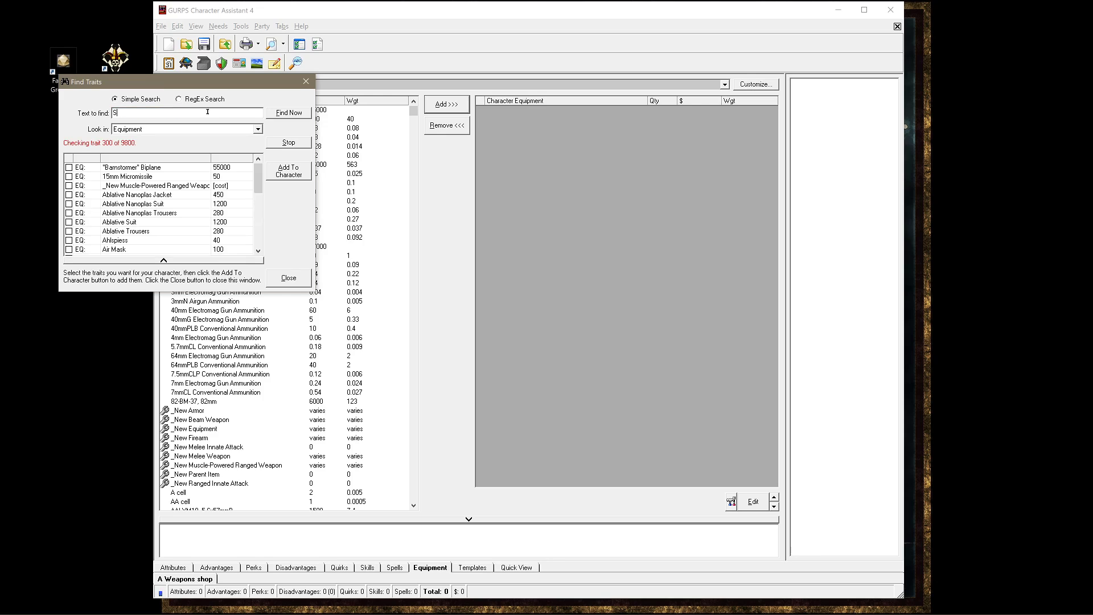
pyautogui.write('word')
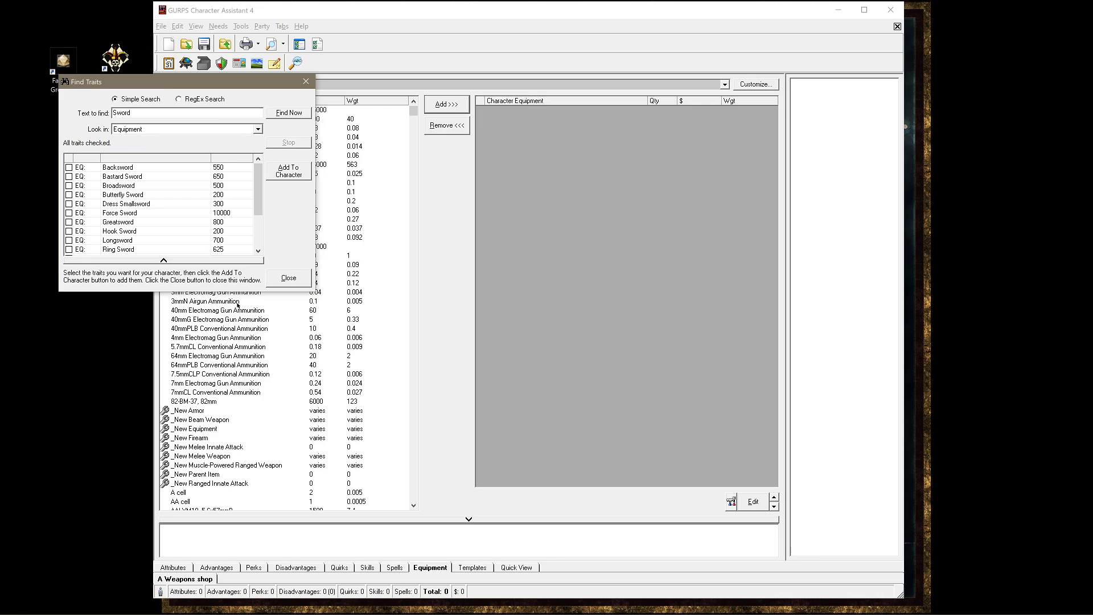
# - Add the Backsword, Bastard Sword, Broadsword, Greatsword, Longsword, Thrusting Bastard Sword, Thrusting Broadsword and Thrusting Greatsword to the character's equipment
pyautogui.moveTo(257, 199)
pyautogui.mouseDown()
pyautogui.moveTo(254, 230)
pyautogui.moveTo(256, 194)
pyautogui.mouseUp()
pyautogui.click(69, 168)
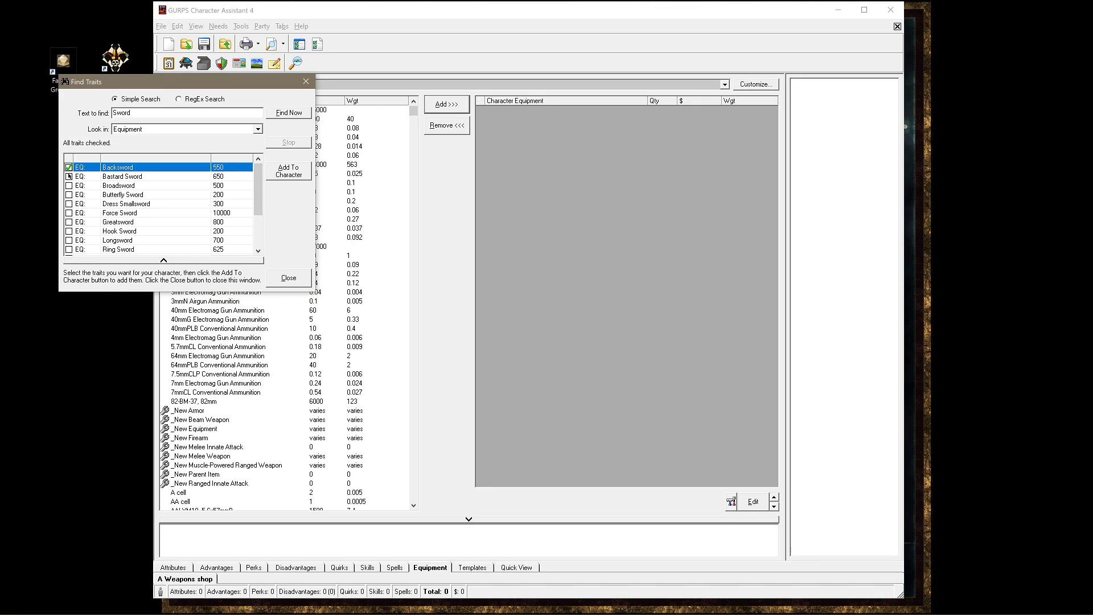
pyautogui.click(69, 177)
pyautogui.click(69, 186)
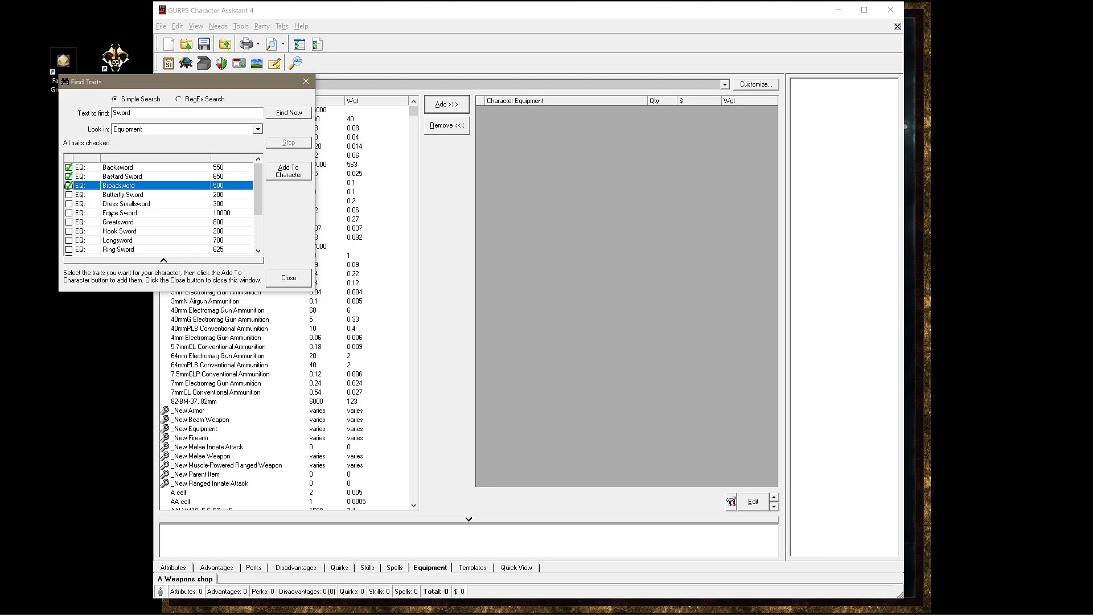
pyautogui.click(70, 223)
pyautogui.scroll(-1, 90, 231)
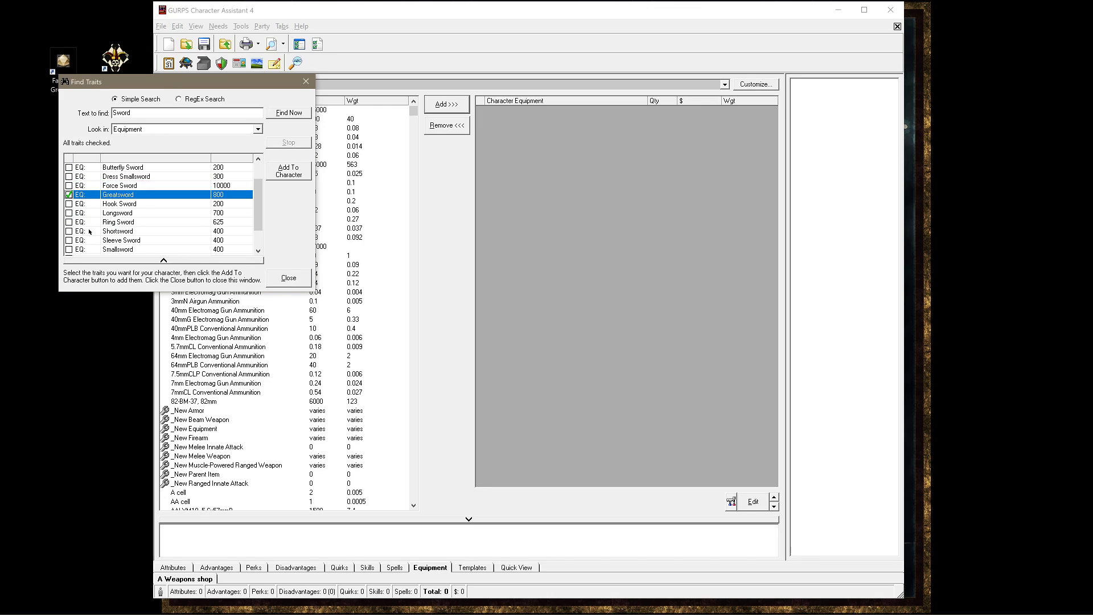
pyautogui.click(69, 214)
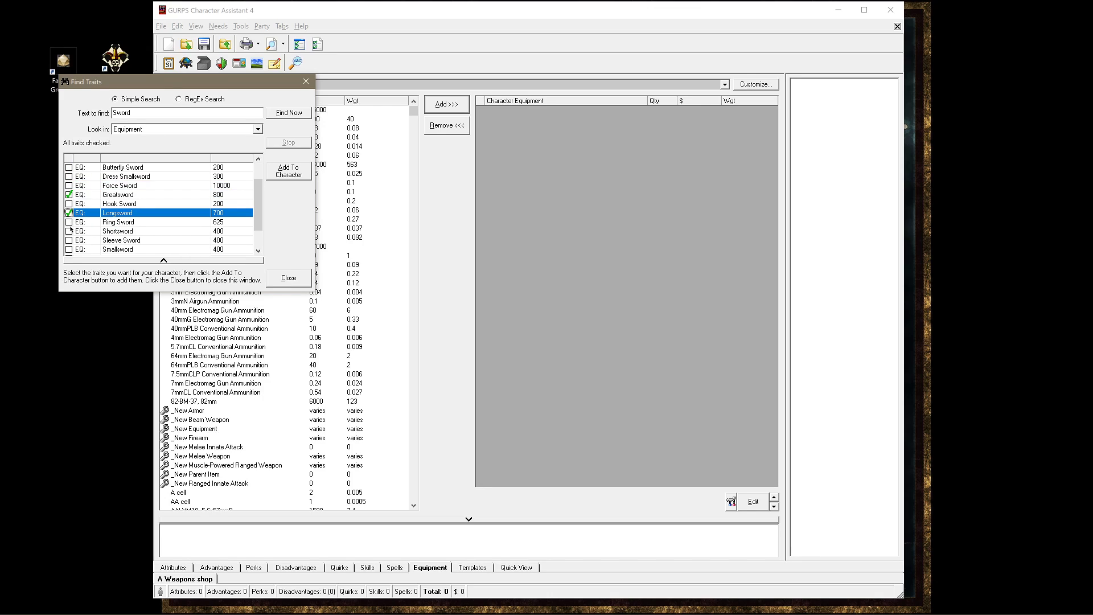
pyautogui.scroll(-1, 96, 226)
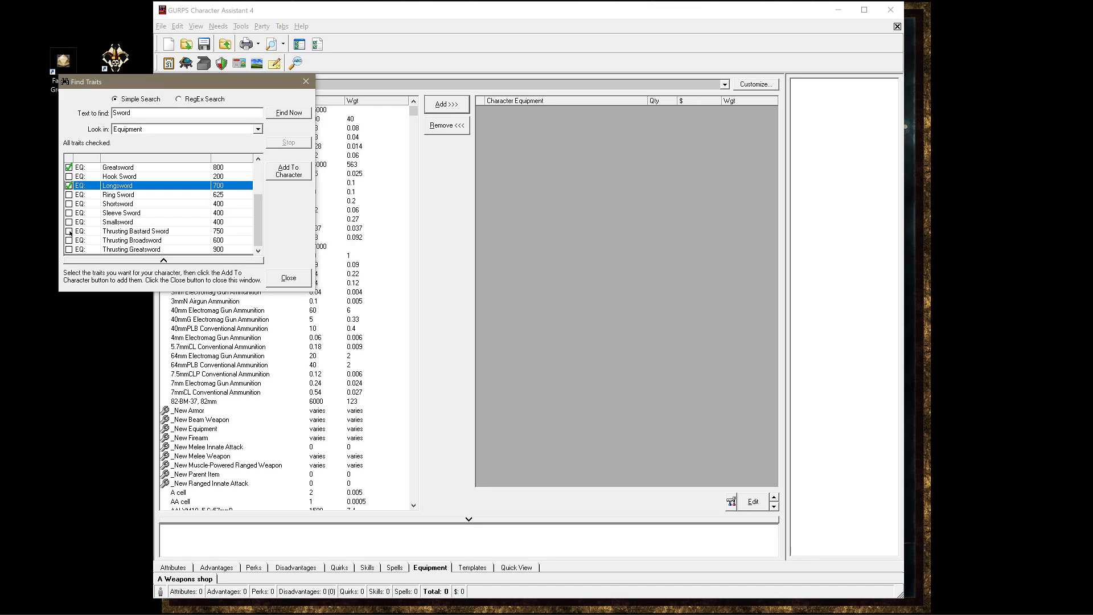
pyautogui.click(69, 231)
pyautogui.click(69, 240)
pyautogui.click(69, 249)
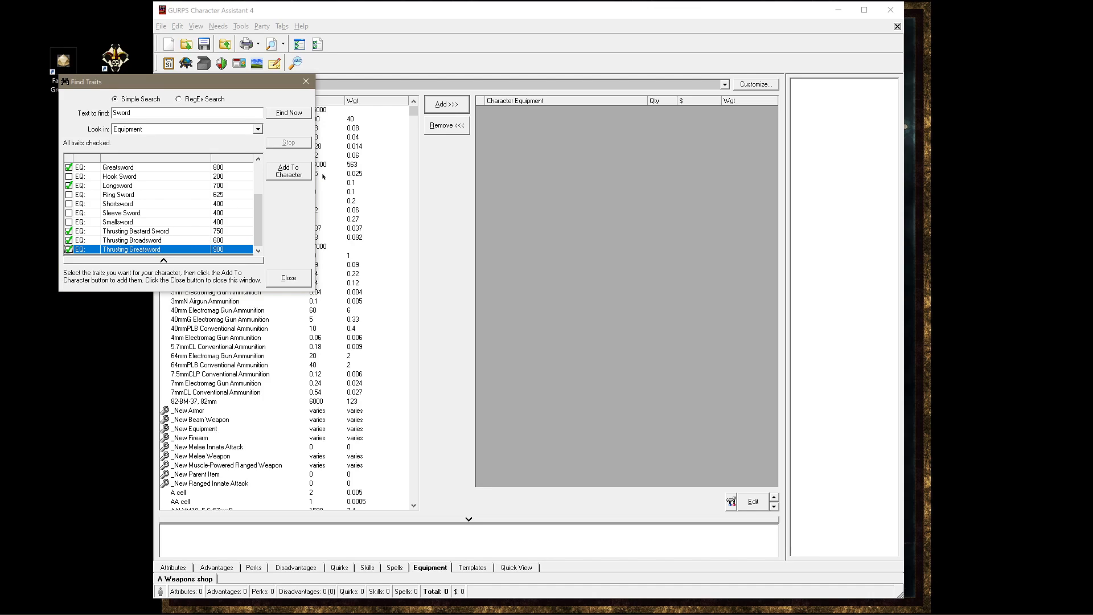
pyautogui.click(290, 170)
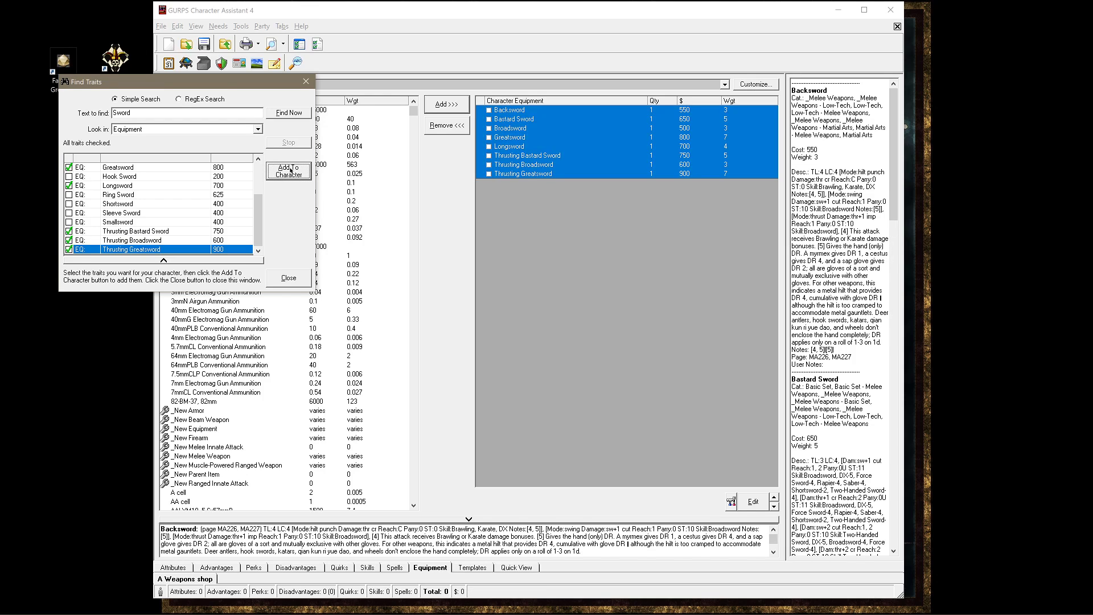
pyautogui.click(306, 82)
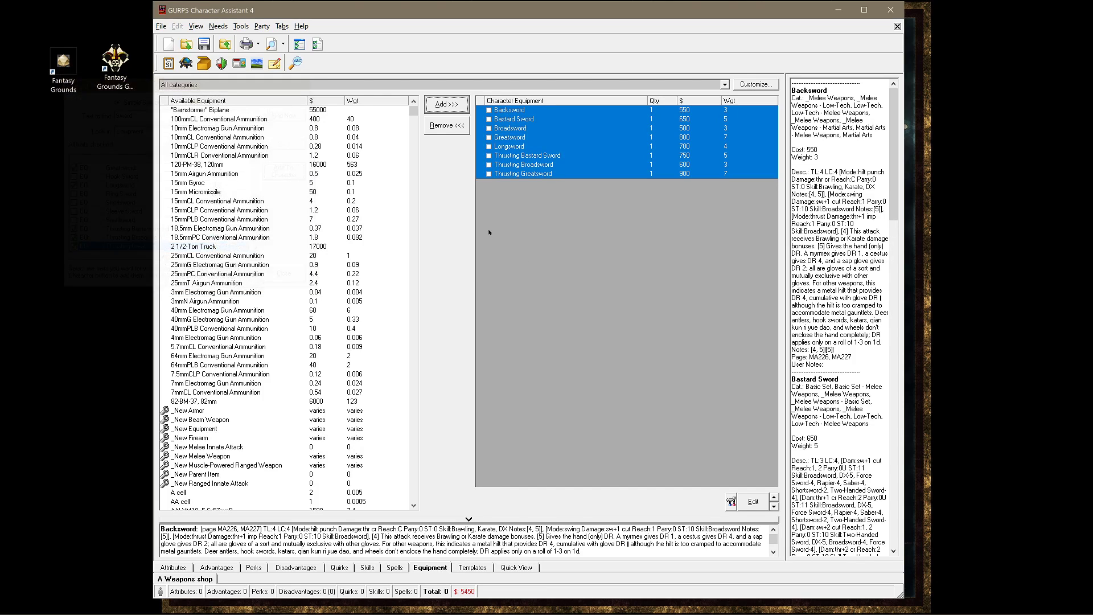
# - Review the melee attacks of the added swords on page 2 of the character sheet
pyautogui.click(528, 567)
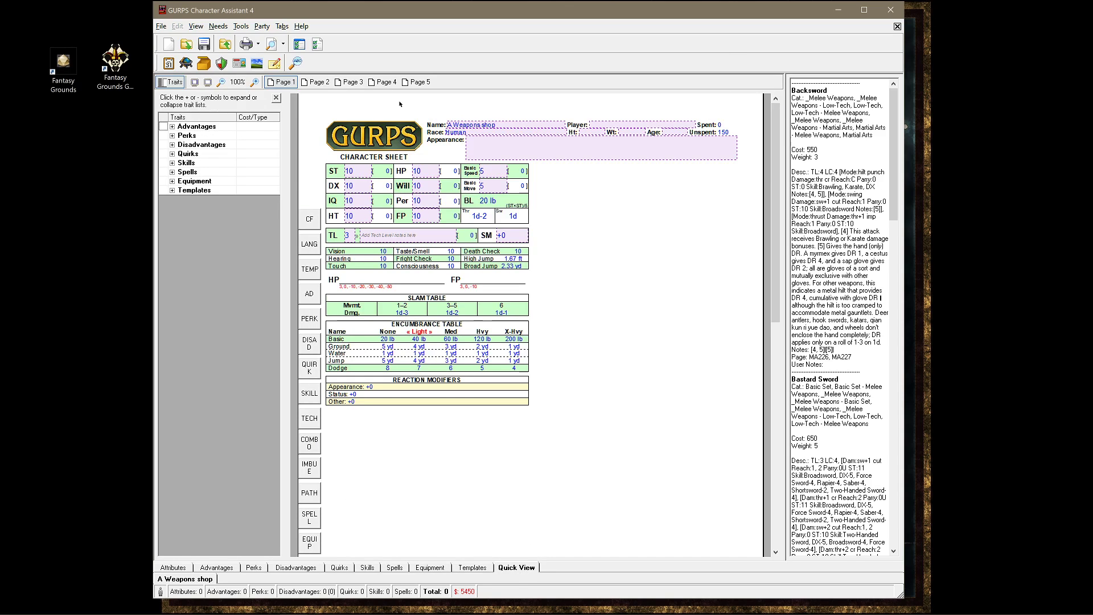
pyautogui.click(317, 82)
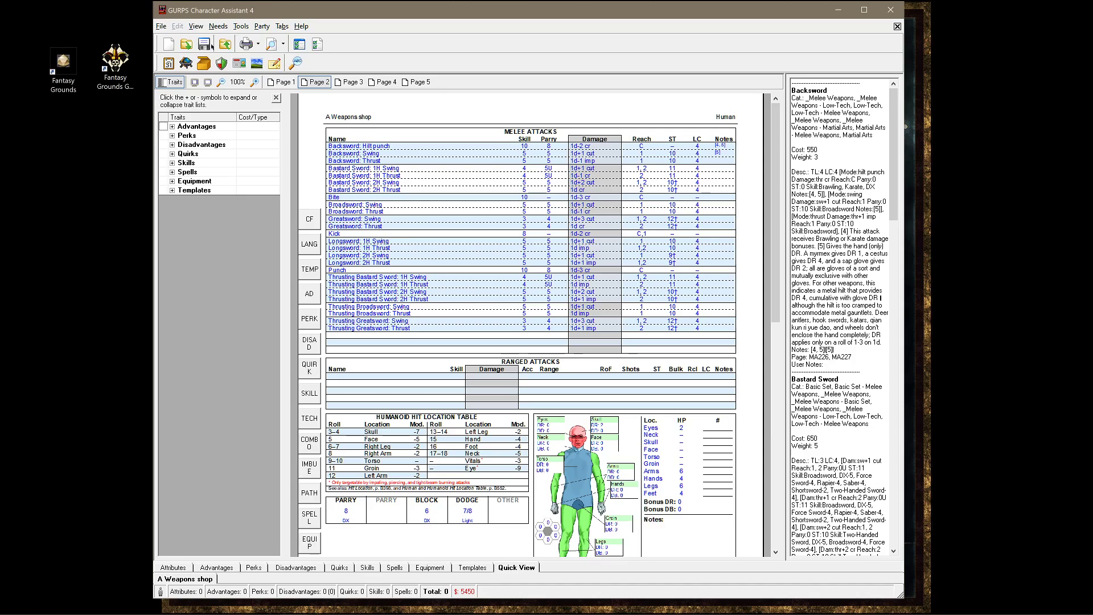
# - Export the character as an XML file named "A Weapons shop" into the Shops folder
pyautogui.click(161, 26)
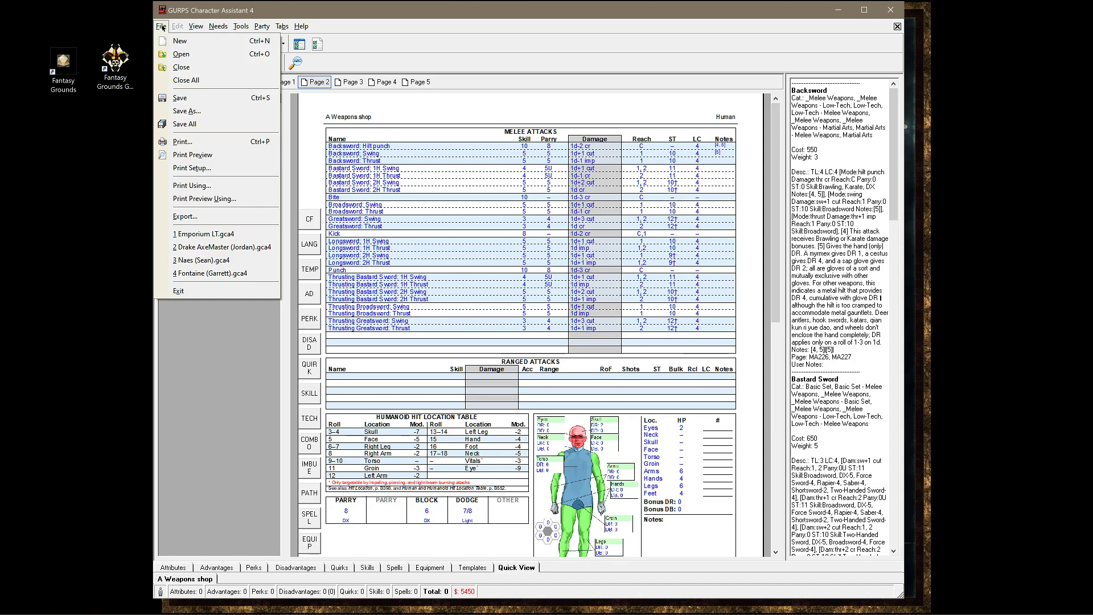
pyautogui.click(191, 216)
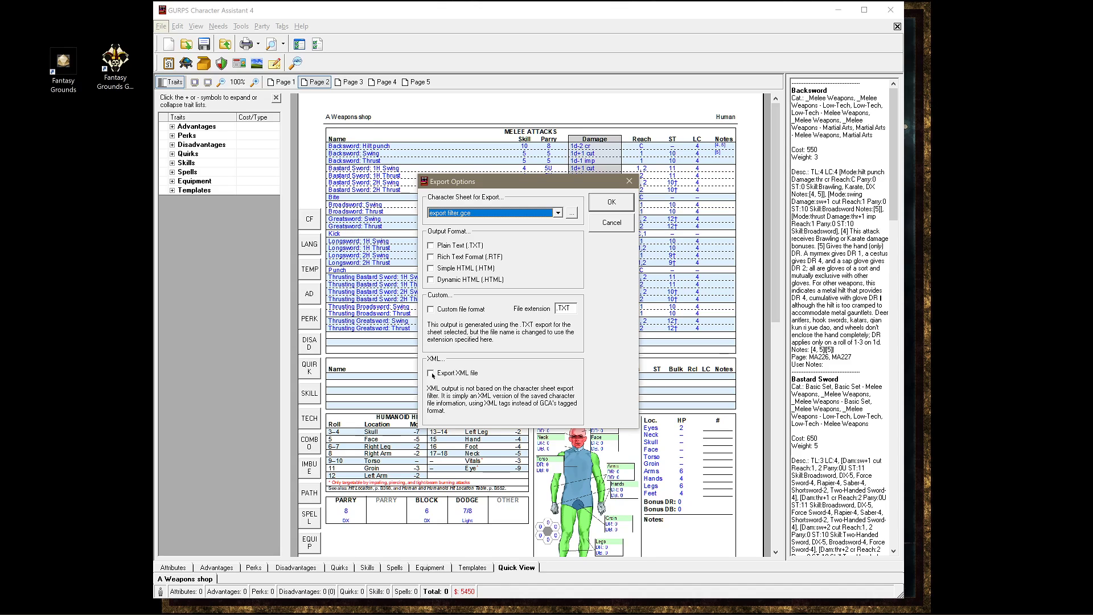
pyautogui.click(431, 373)
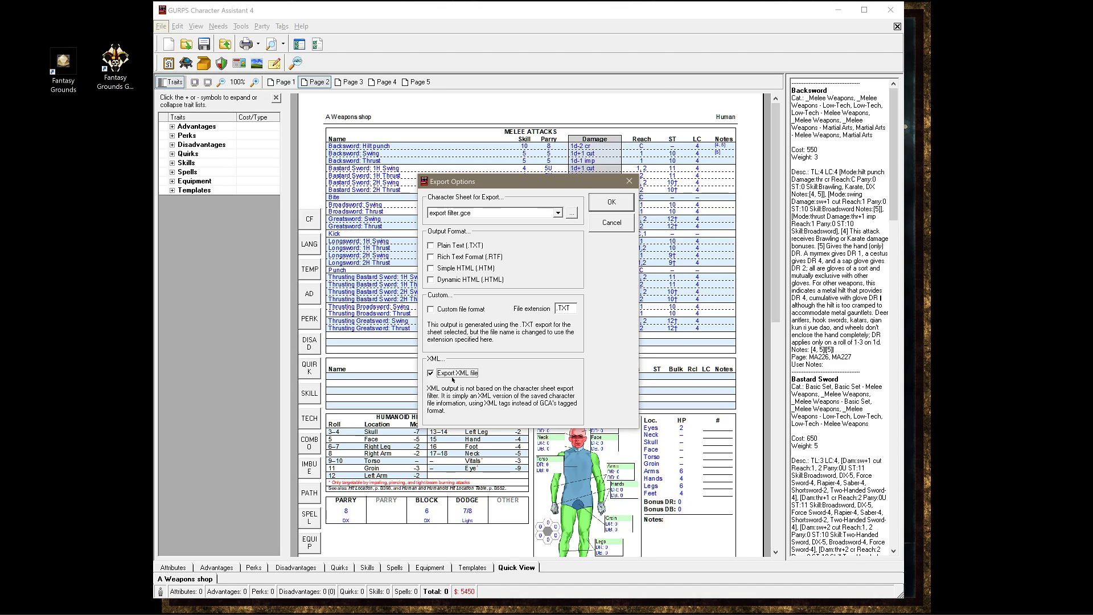
pyautogui.click(604, 204)
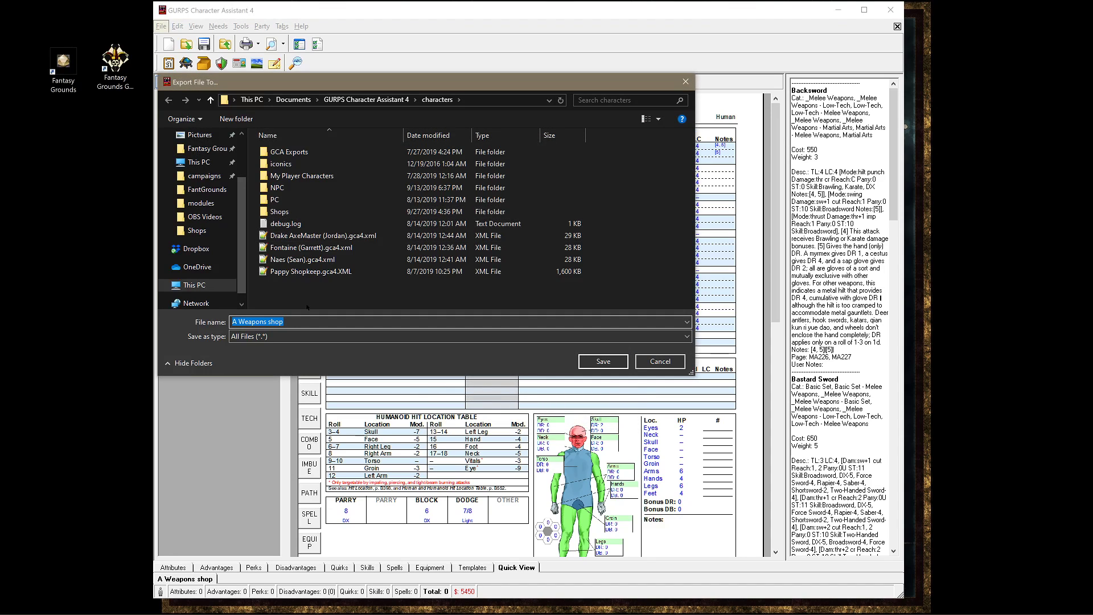
pyautogui.doubleClick(279, 211)
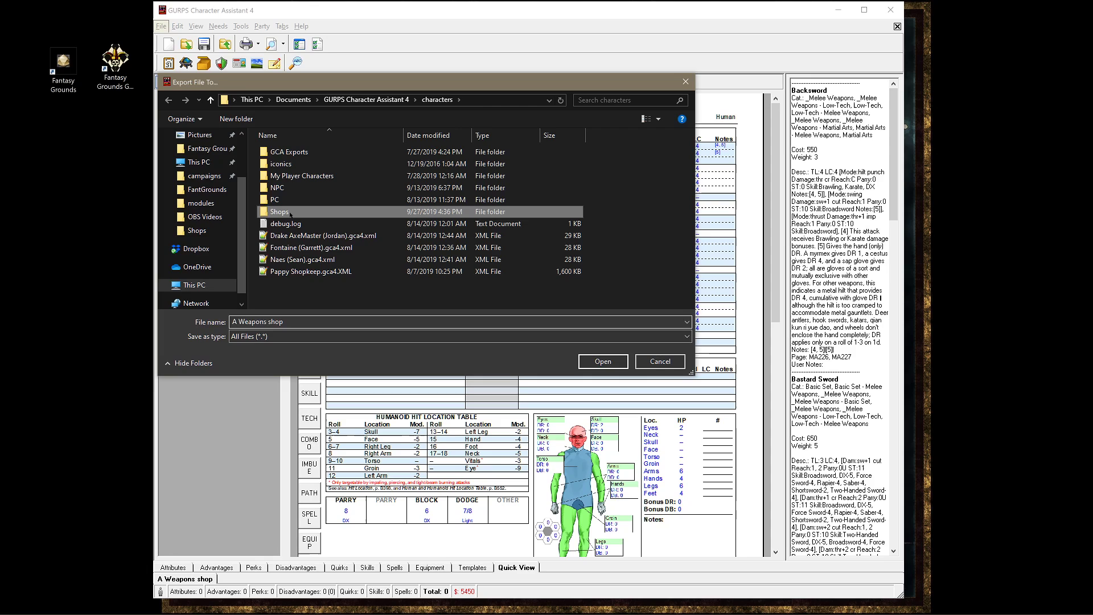
pyautogui.click(603, 361)
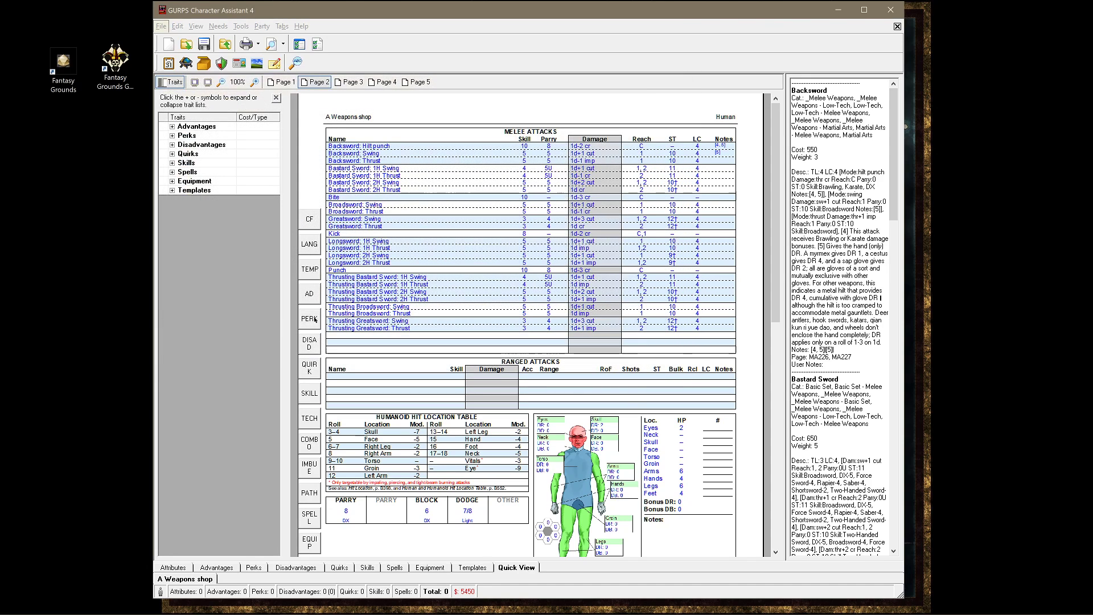
# - Switch to Mod Maker and import "A Weapons shop.XML" from the Shops folder as GCA data
pyautogui.click(838, 10)
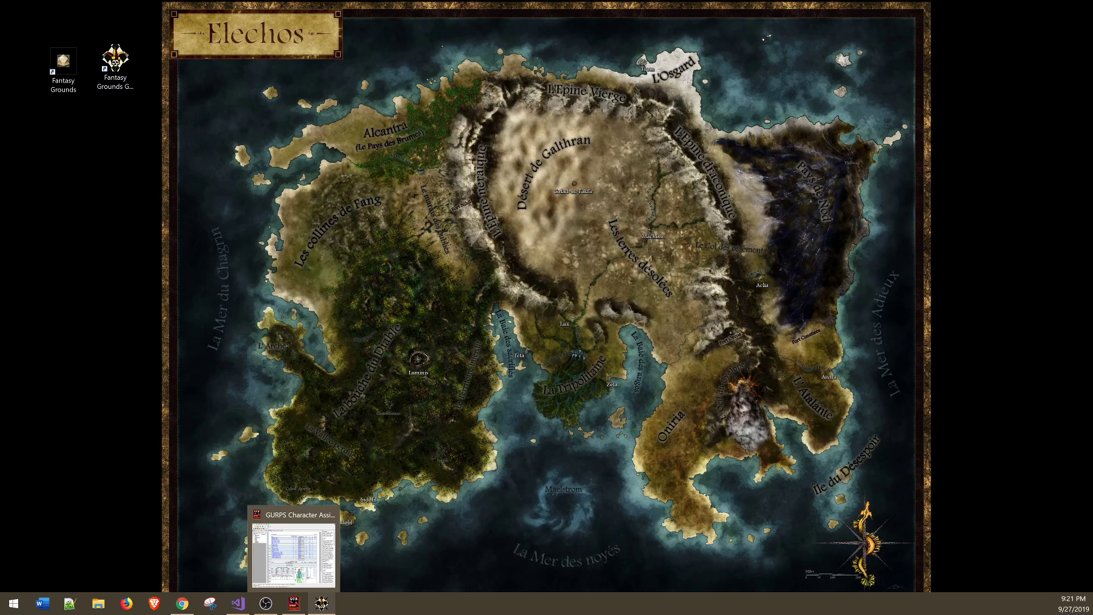
pyautogui.click(322, 603)
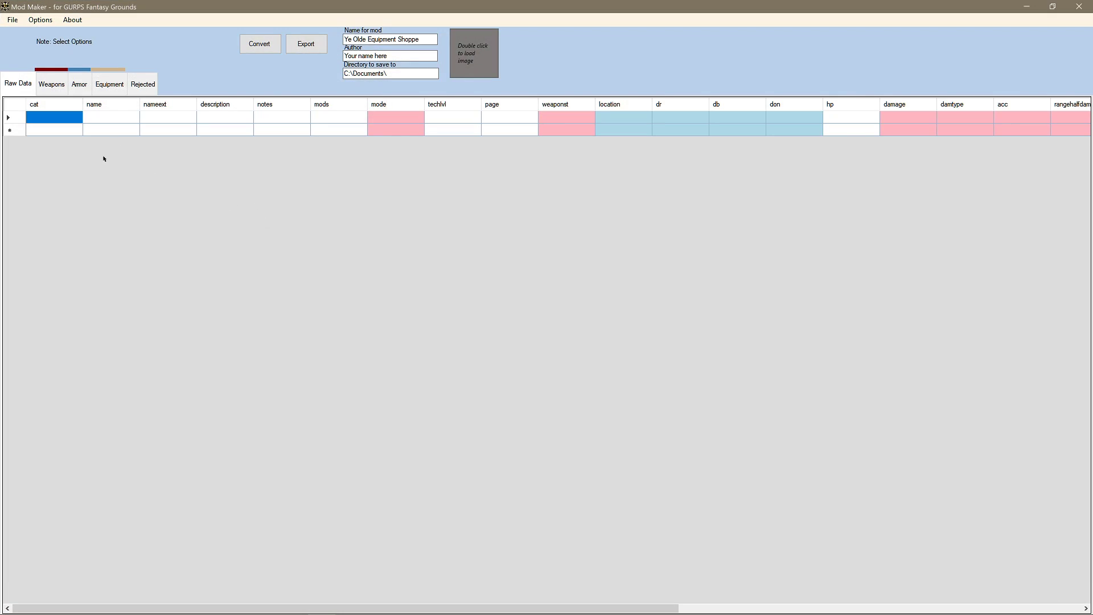
pyautogui.click(43, 20)
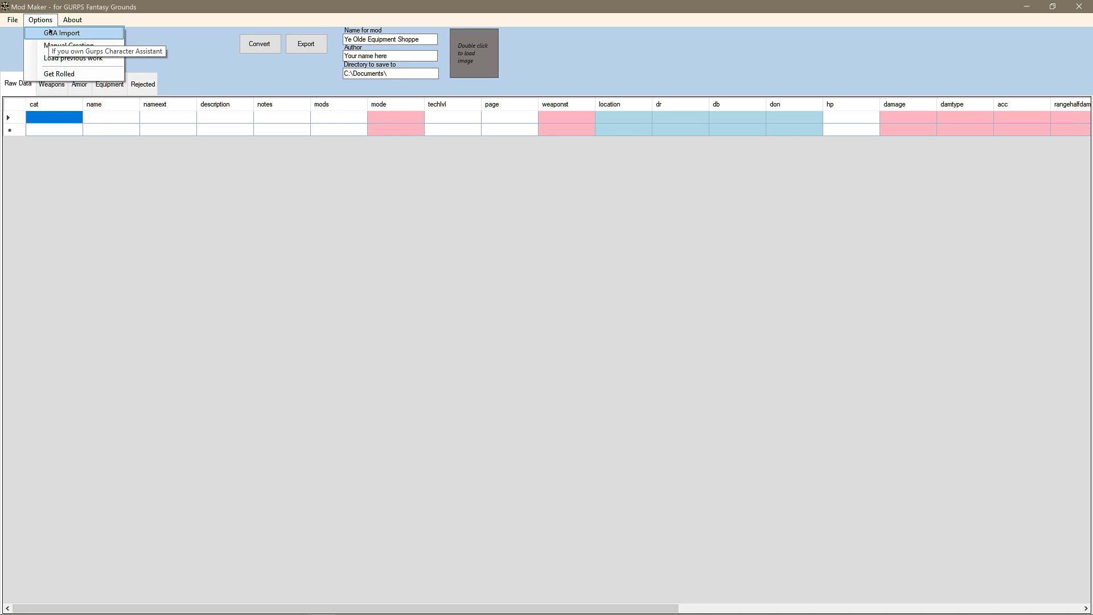
pyautogui.click(50, 30)
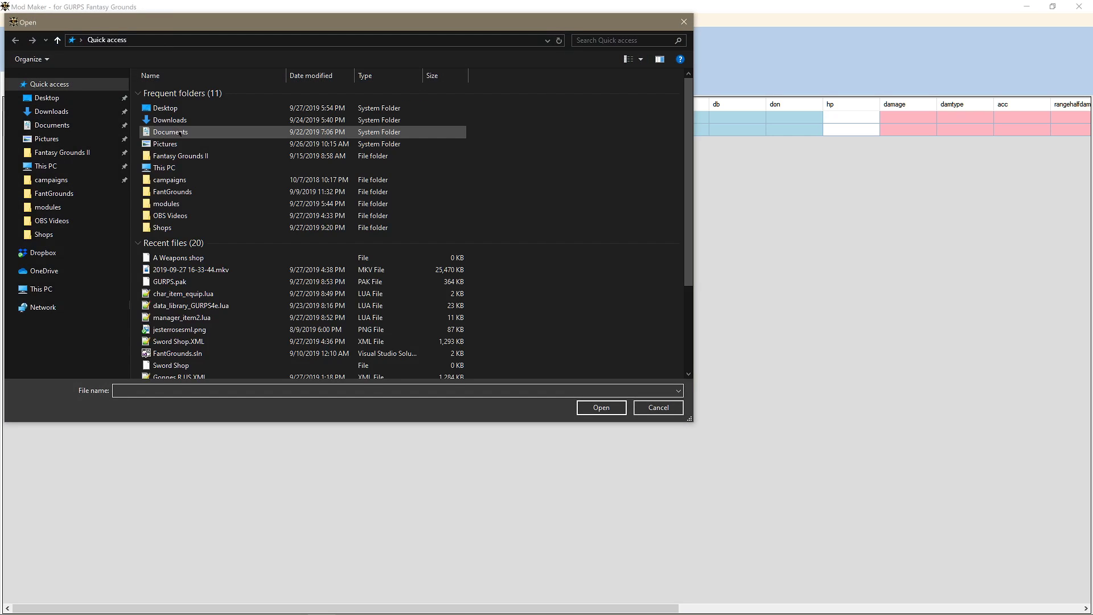
pyautogui.click(187, 257)
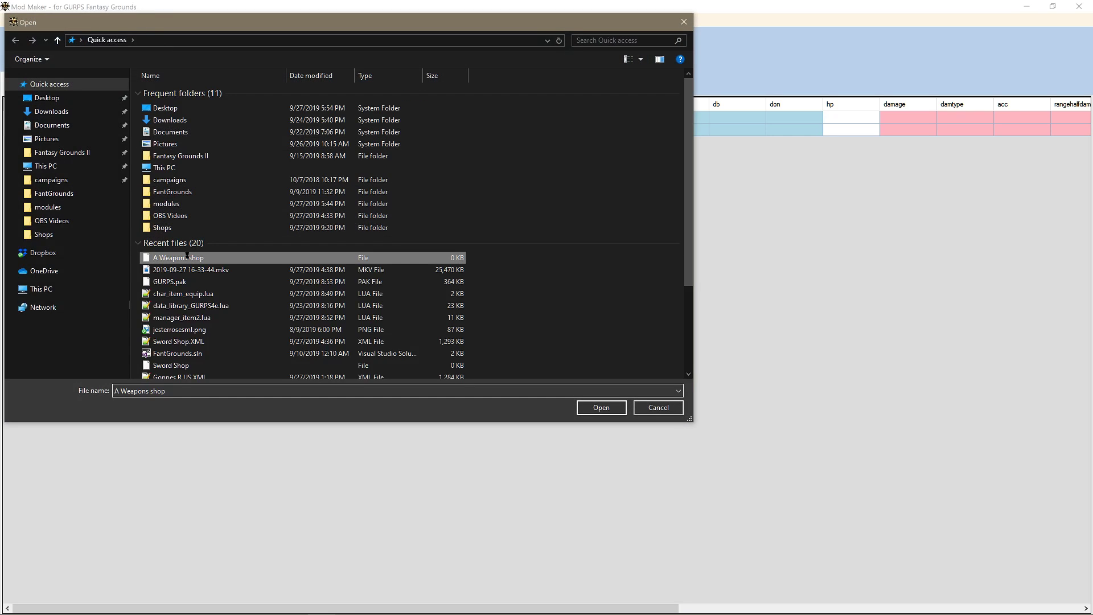
pyautogui.rightClick(187, 258)
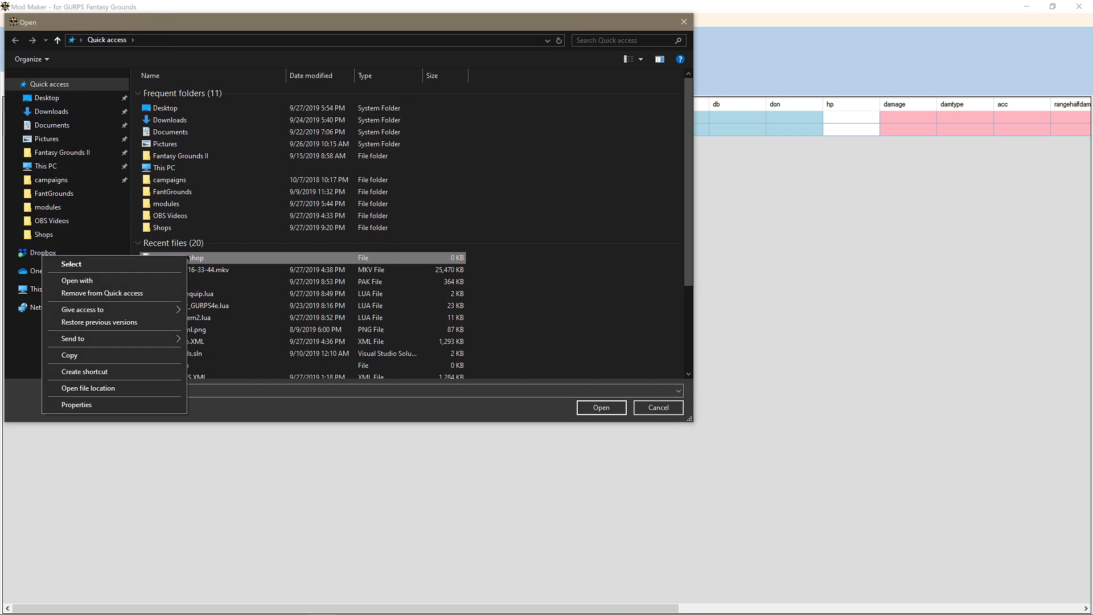
pyautogui.click(106, 387)
pyautogui.click(226, 94)
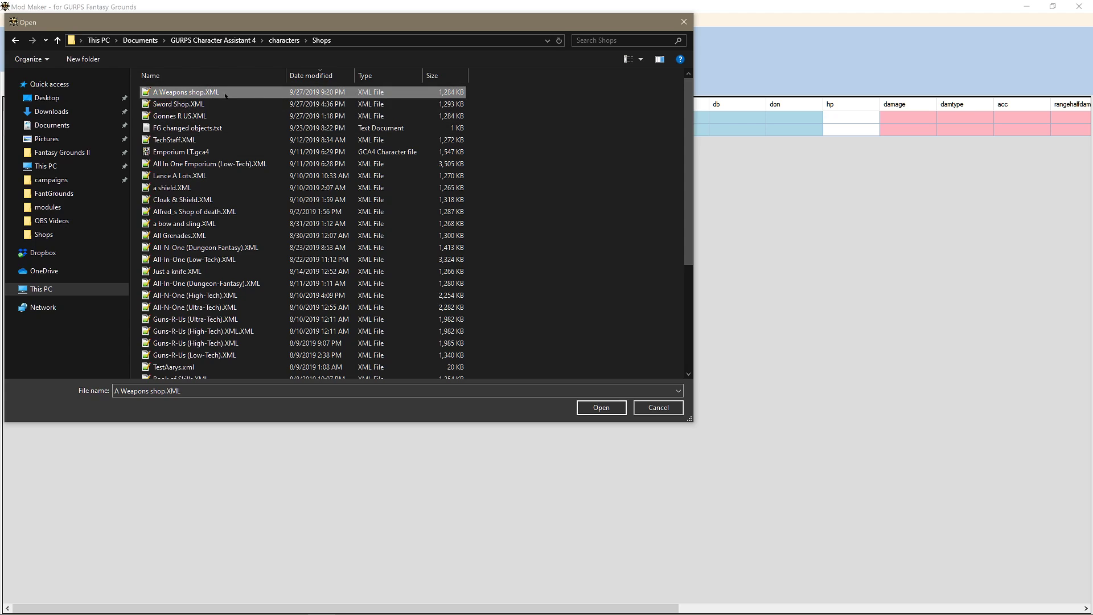
pyautogui.click(602, 408)
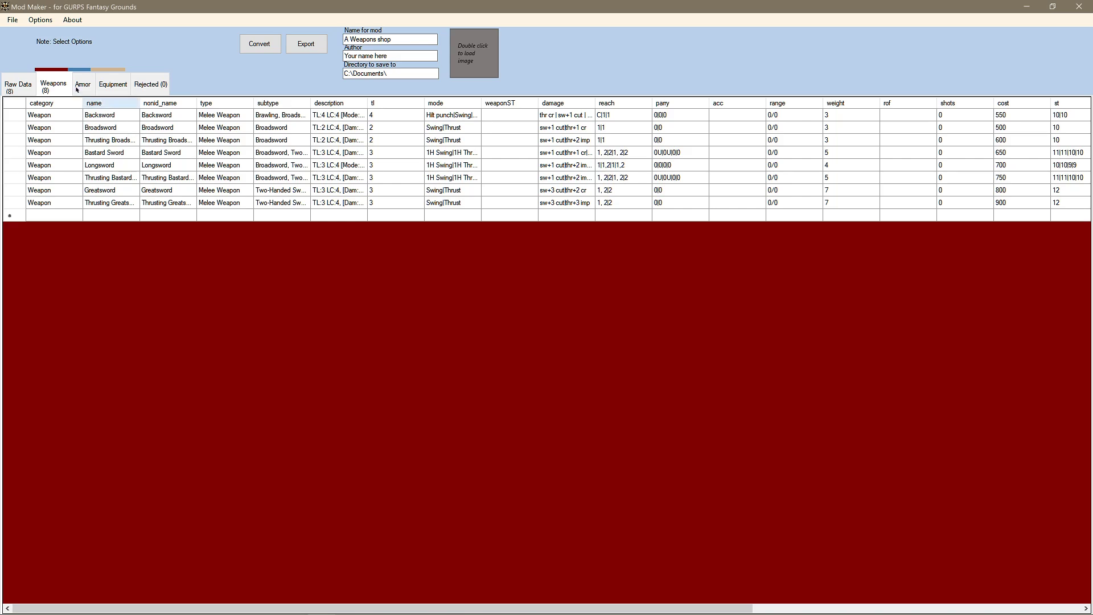
# - Review the imported swords in the raw data and weapons tables, and check the rejected items
pyautogui.click(19, 89)
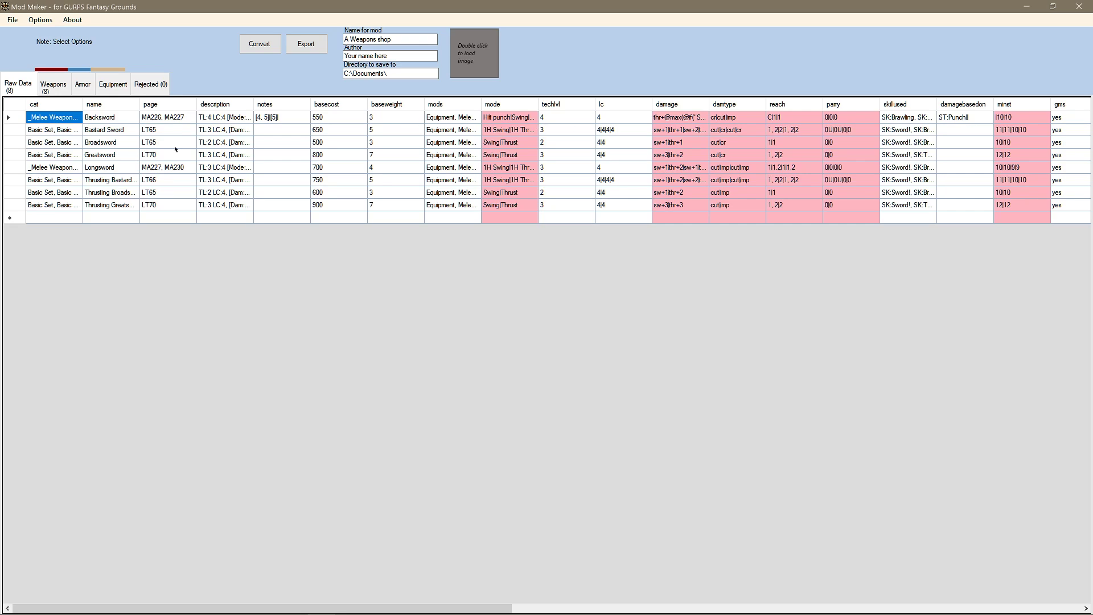
pyautogui.click(53, 88)
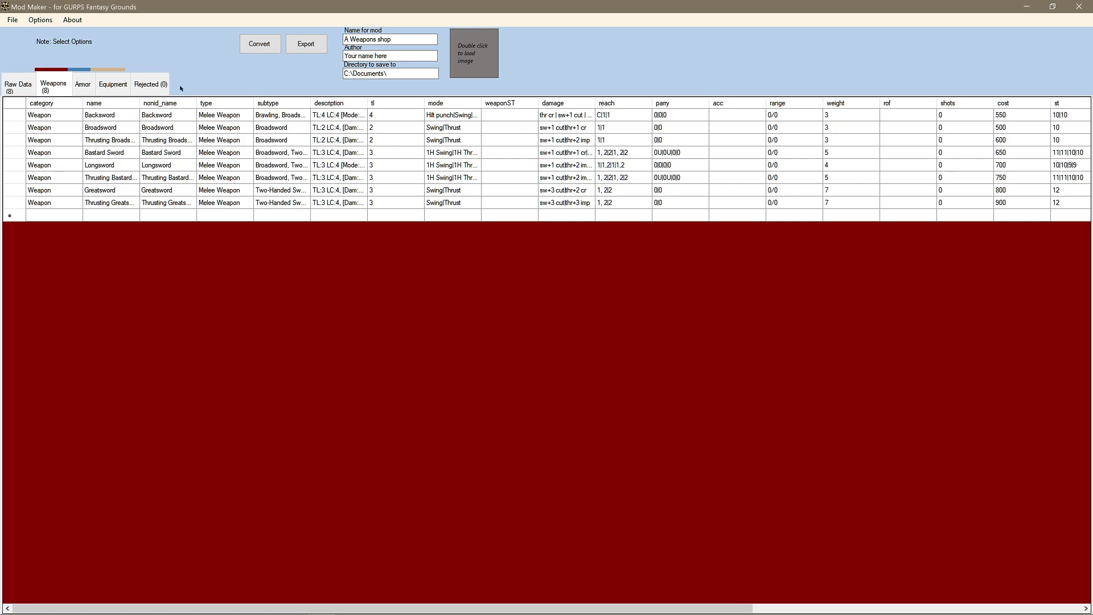
pyautogui.click(159, 83)
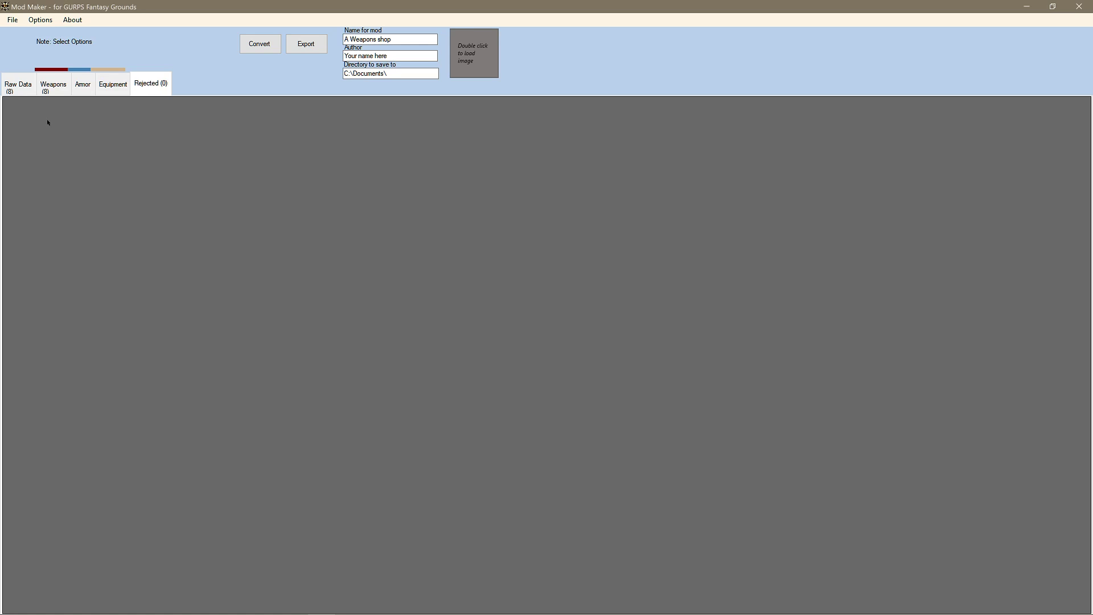
pyautogui.click(18, 85)
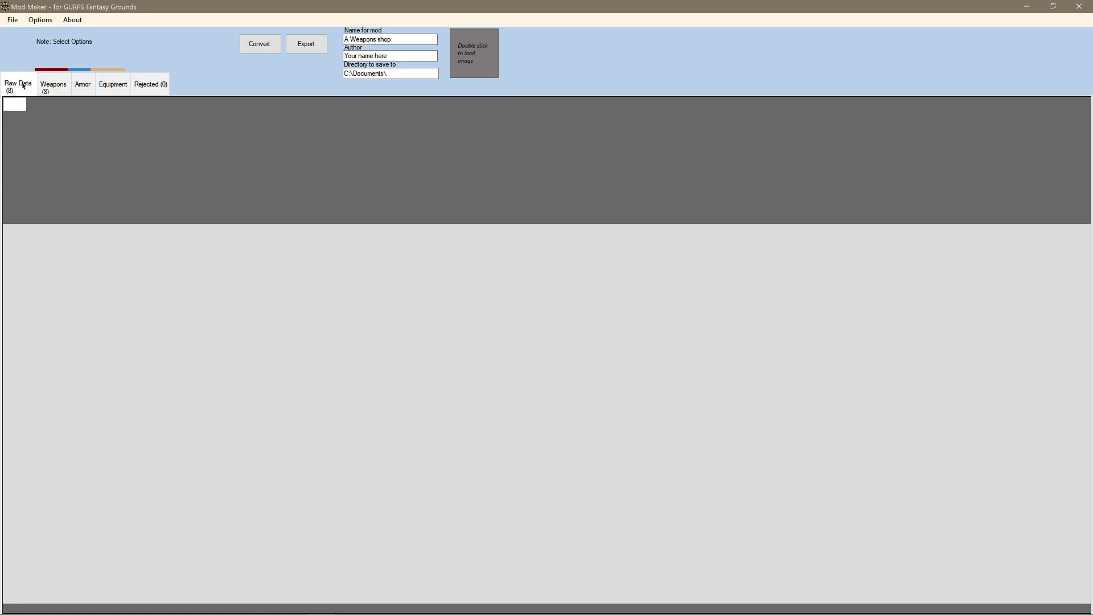
pyautogui.click(152, 86)
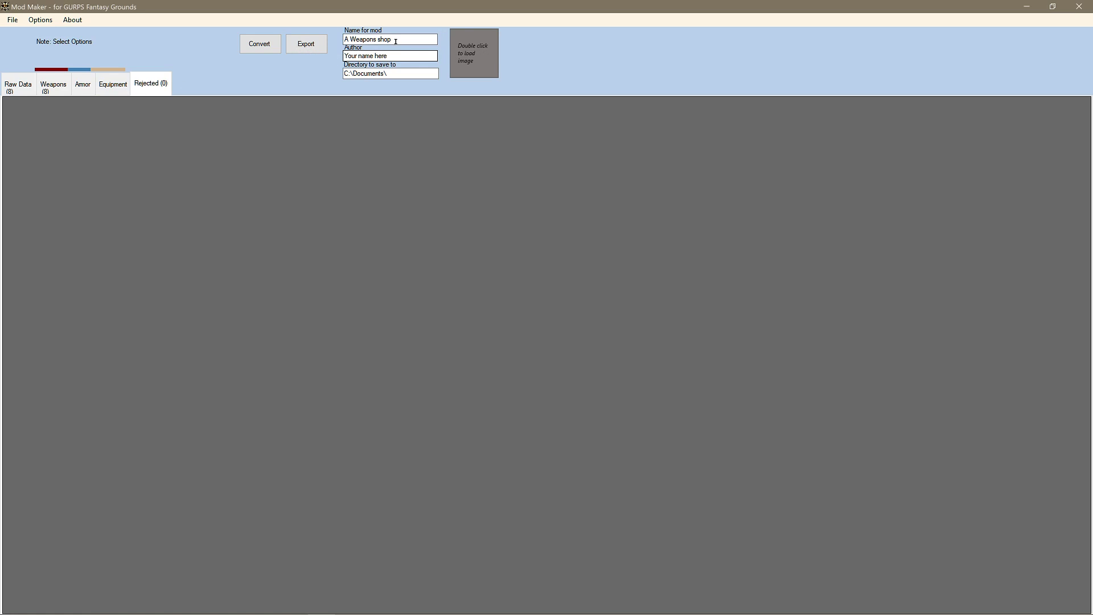
# - Enter the author's name for the mod and load jesterrosesml.png as its image
pyautogui.click(391, 57)
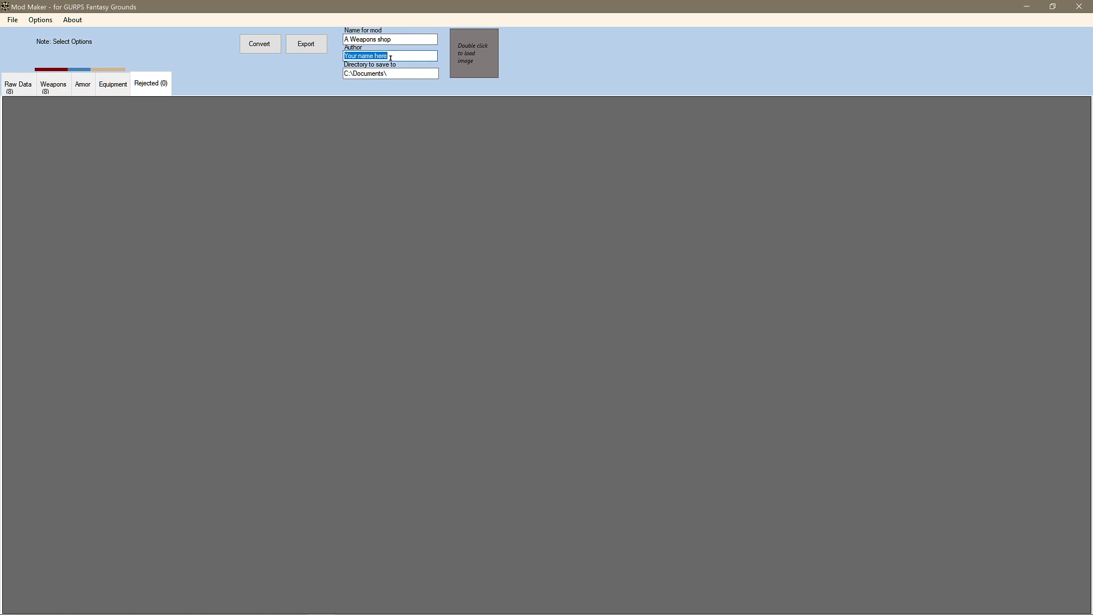
pyautogui.write('Jaxilon')
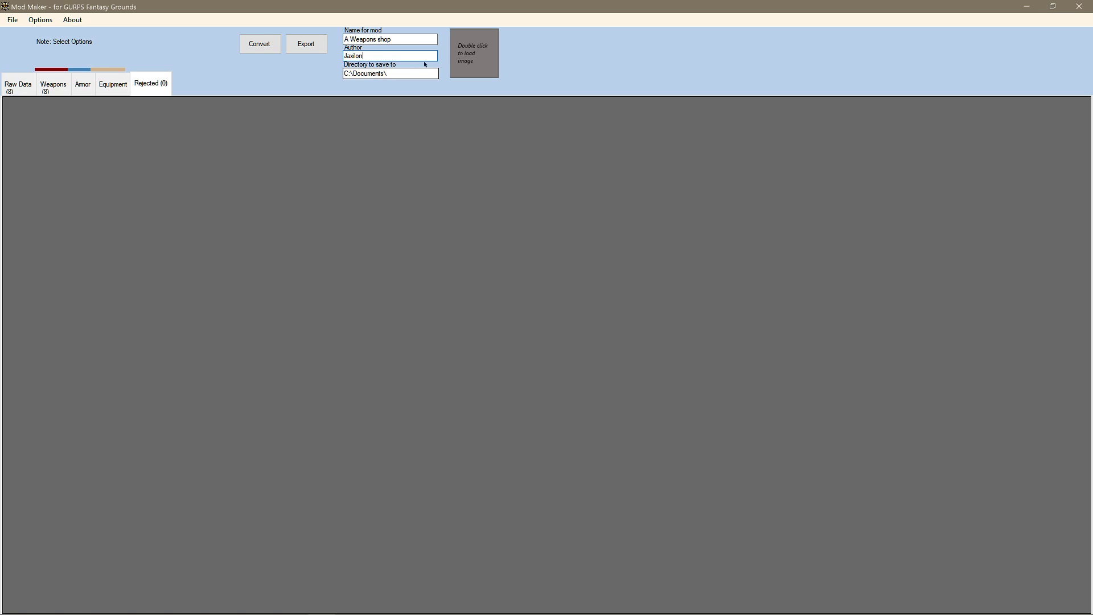
pyautogui.doubleClick(459, 59)
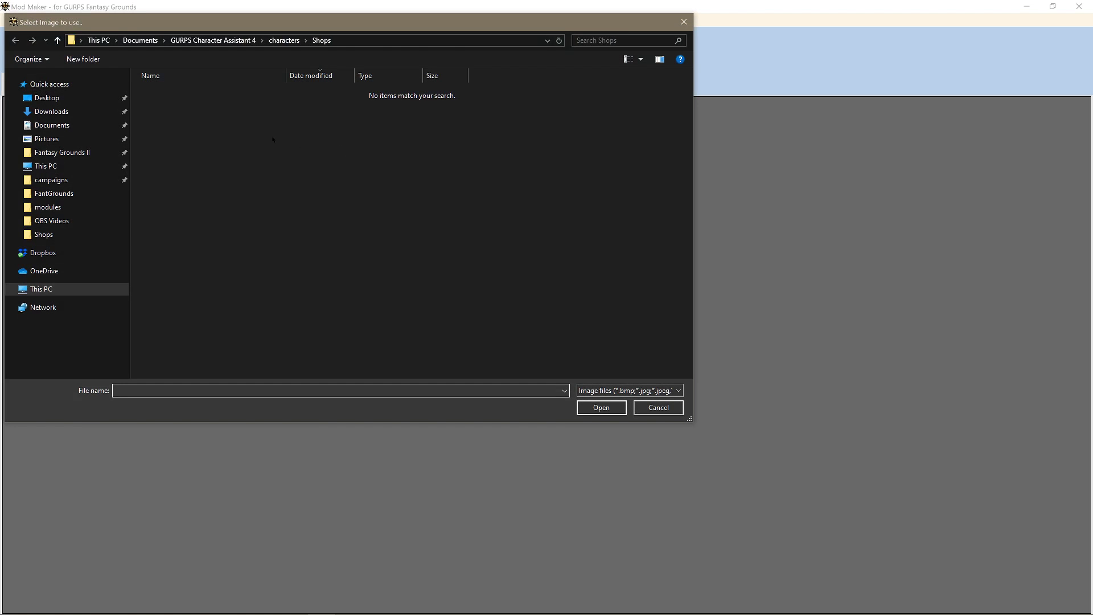
pyautogui.click(74, 85)
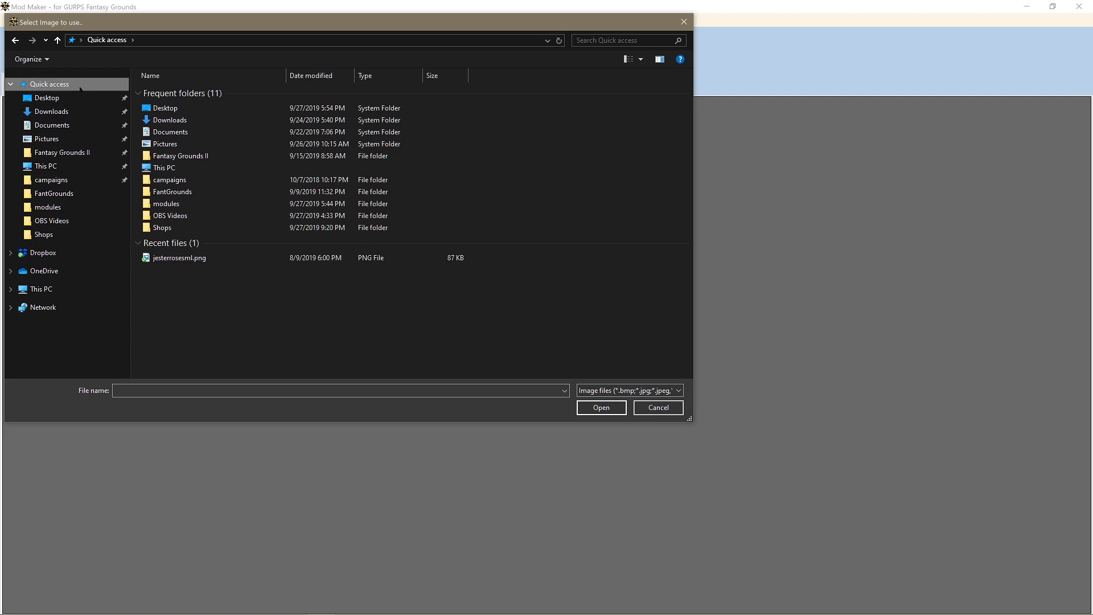
pyautogui.click(174, 259)
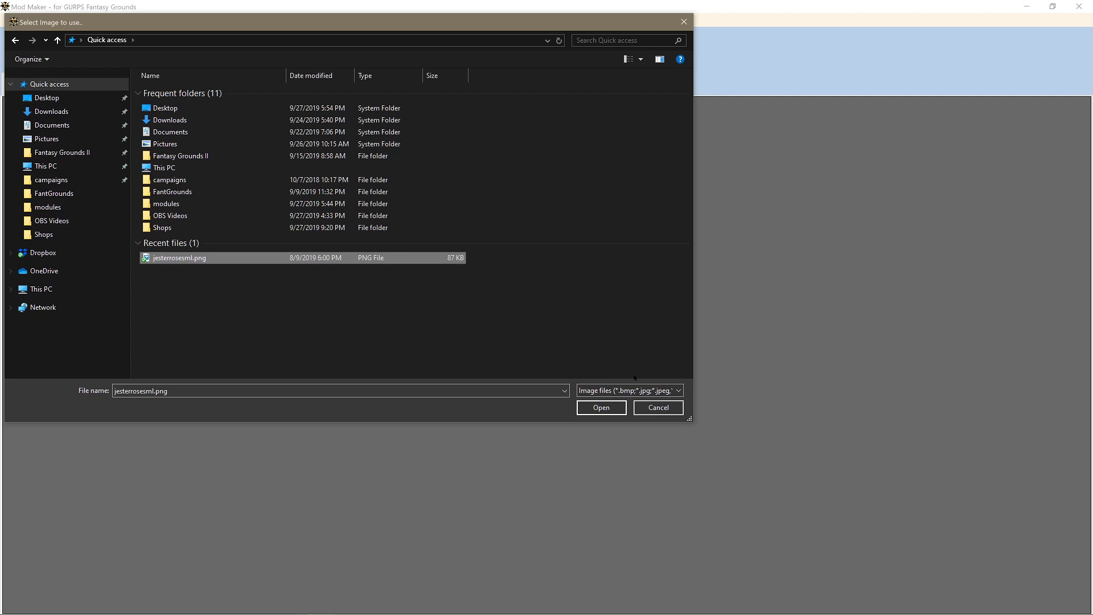
pyautogui.click(601, 407)
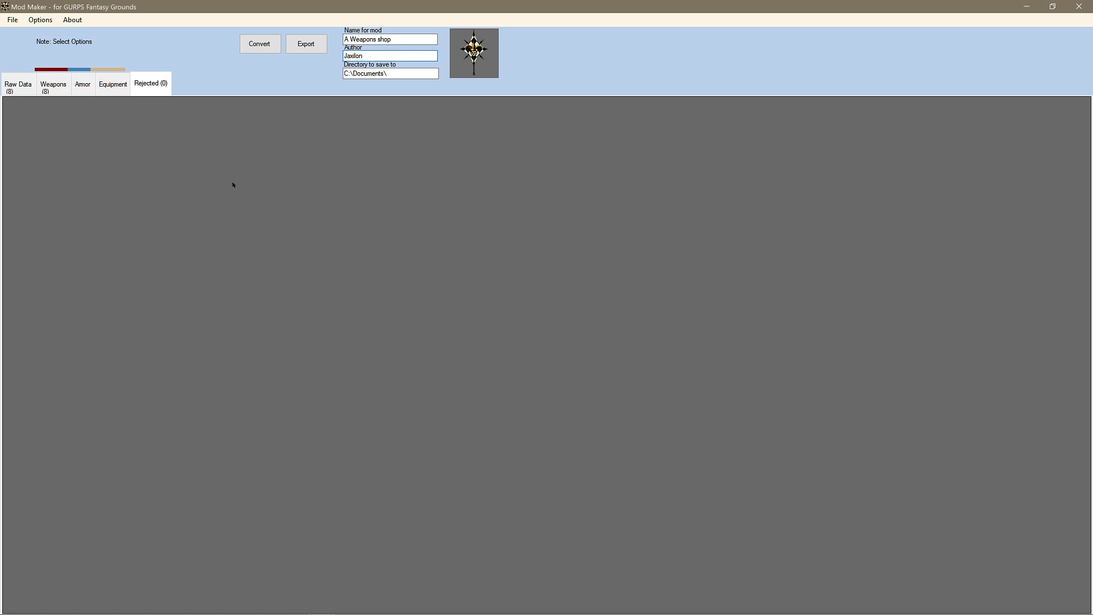
# - Export the mod to C:\Documents\ and copy the resulting "A Weapons shop.mod" file from that folder
pyautogui.click(303, 45)
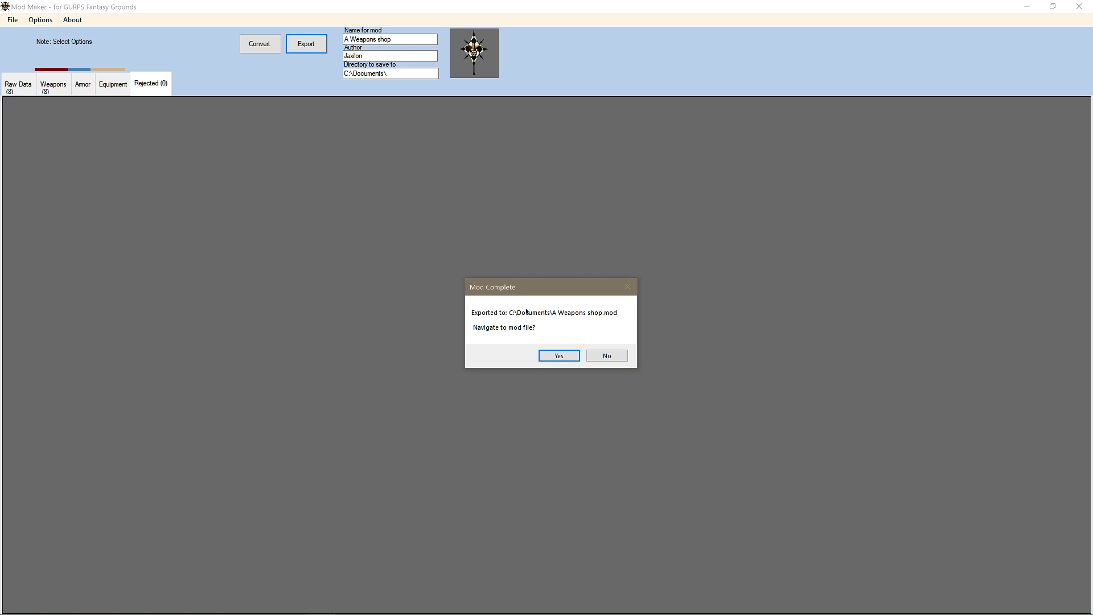
pyautogui.click(550, 357)
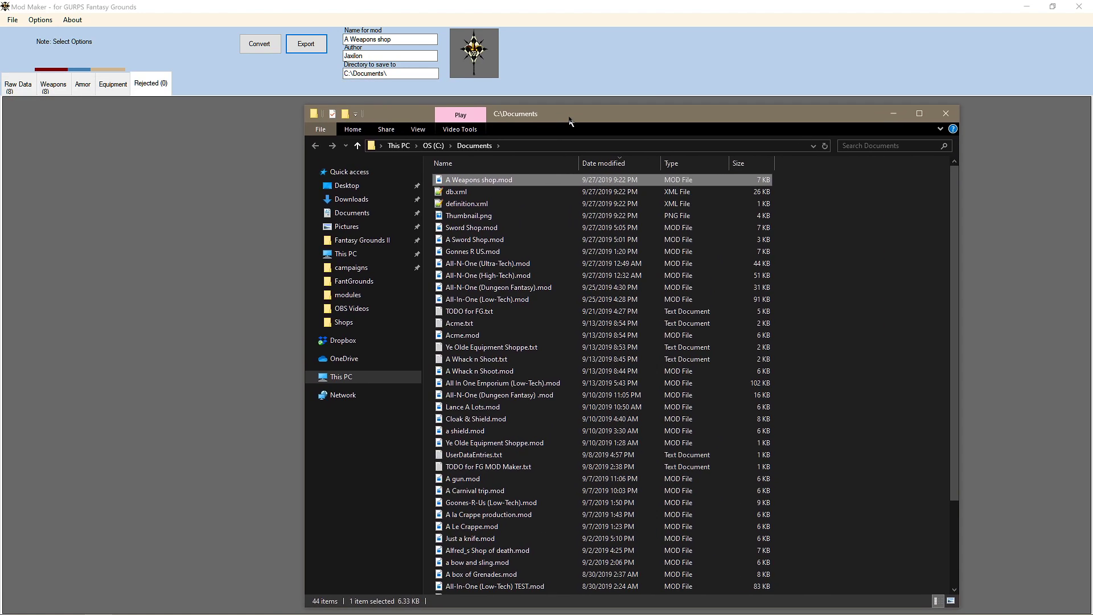
pyautogui.rightClick(506, 181)
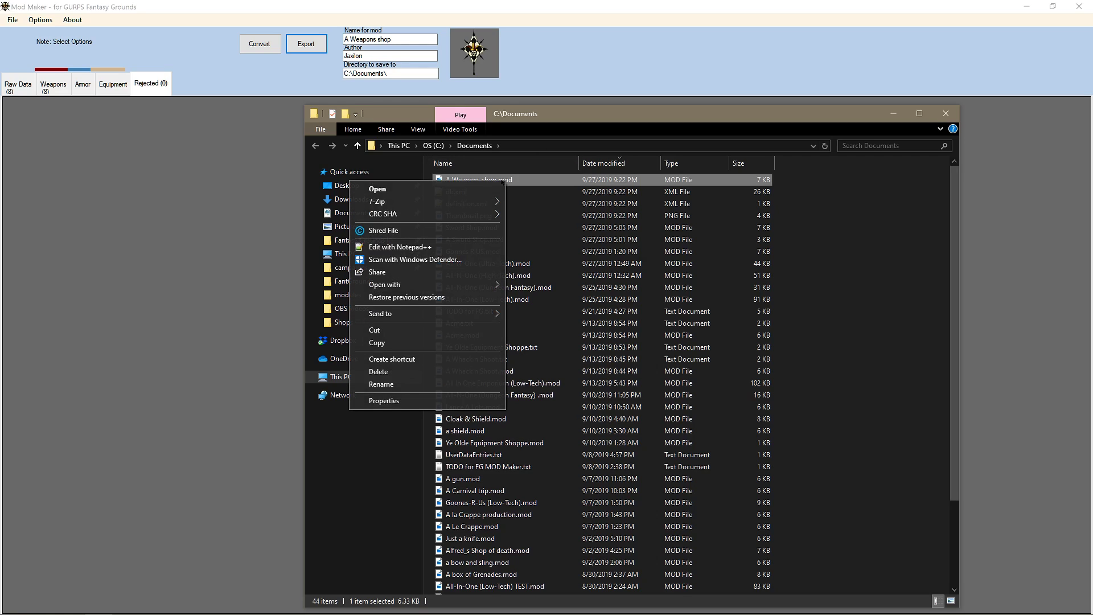
pyautogui.click(416, 344)
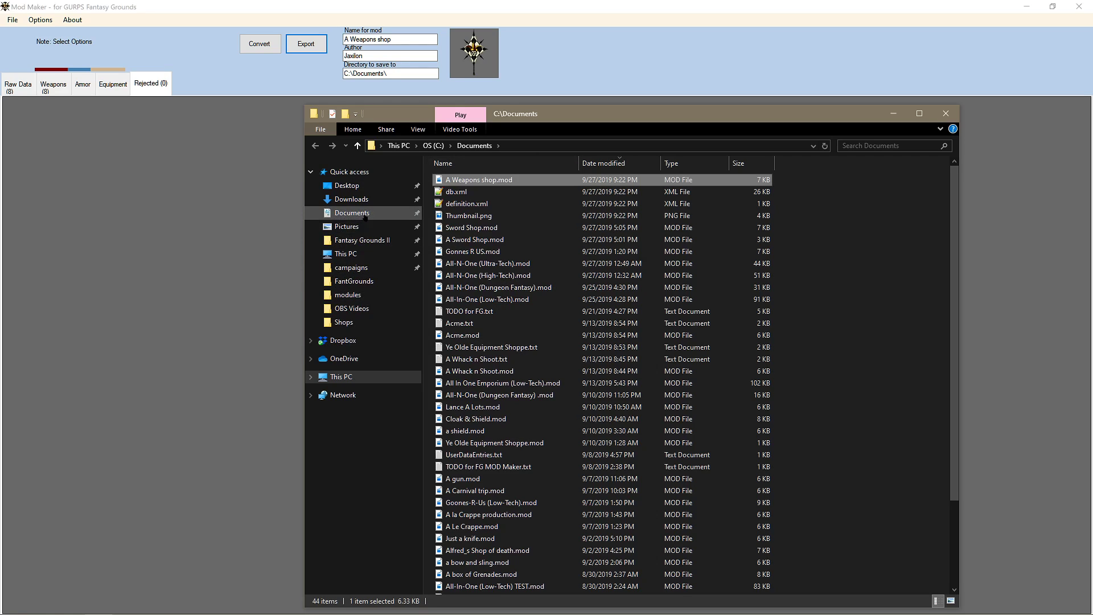
# - Paste the copied mod file into the modules folder of Fantasy Grounds II, and clear the open windows from the desktop
pyautogui.click(362, 240)
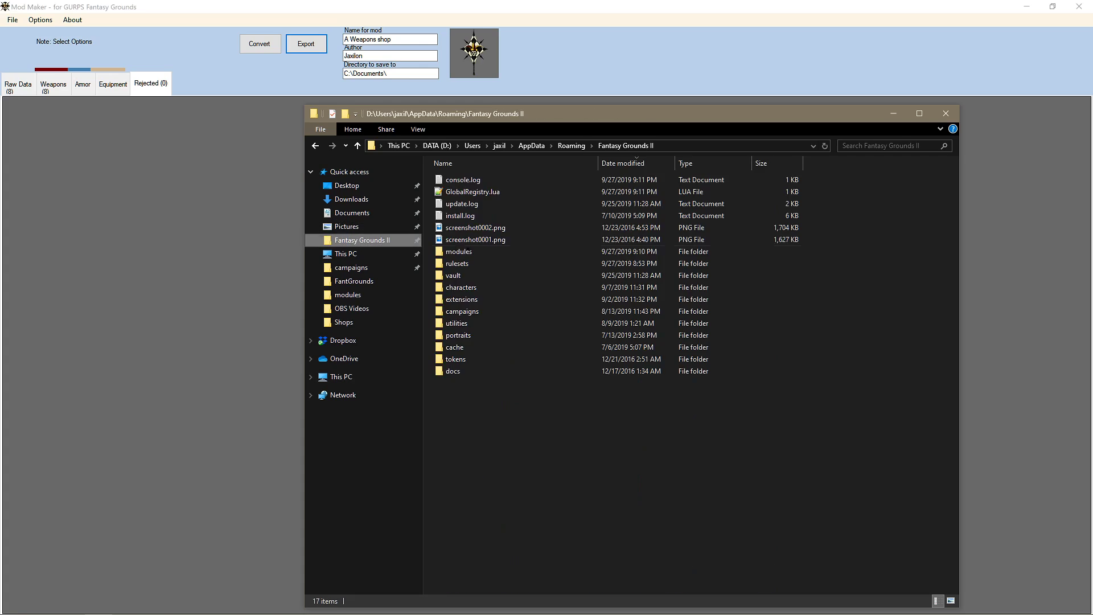
pyautogui.doubleClick(459, 251)
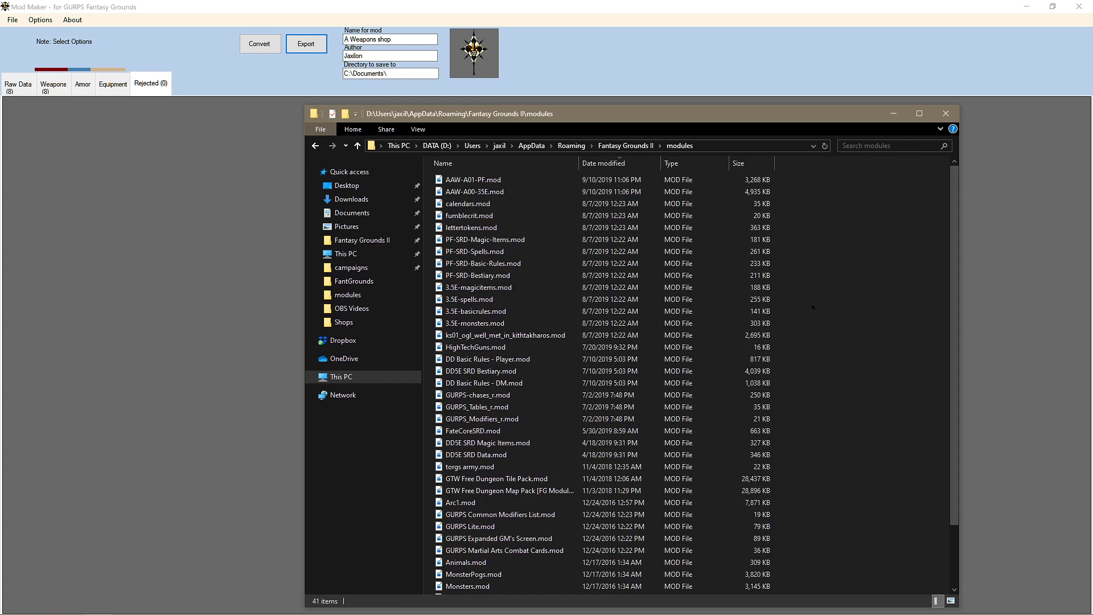
pyautogui.rightClick(680, 305)
pyautogui.click(753, 383)
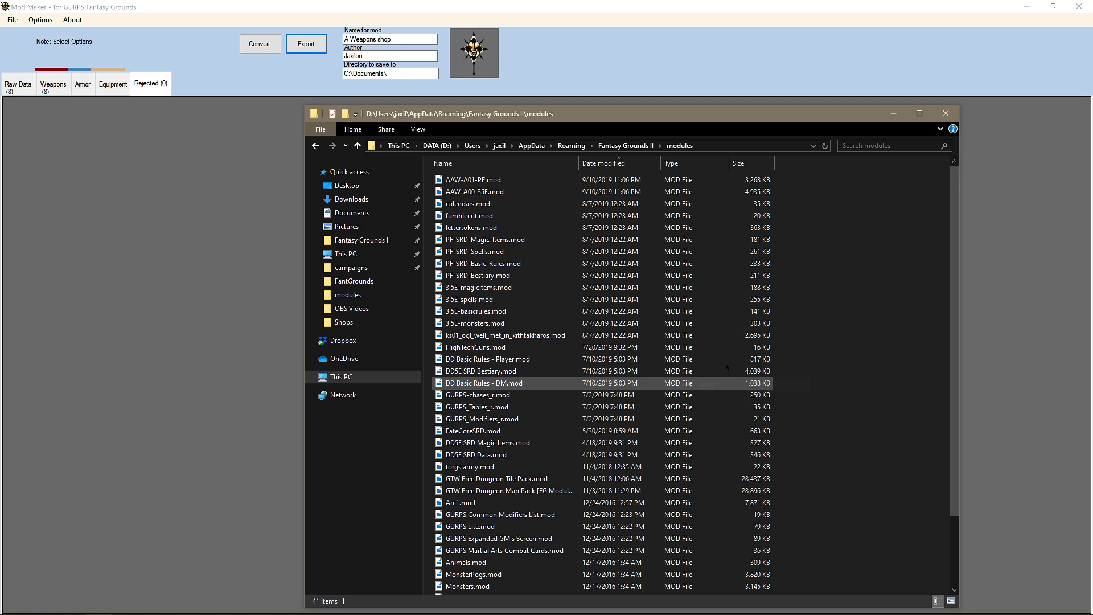
pyautogui.click(945, 113)
pyautogui.click(1029, 6)
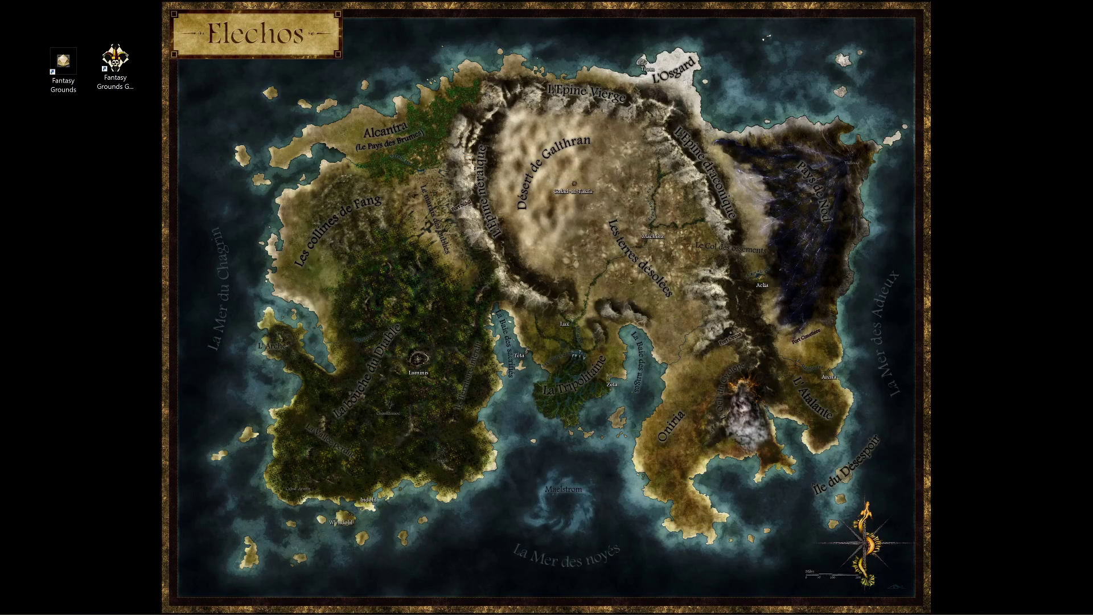
# - Launch Fantasy Grounds and open the character sheet of Average Joe beside the character selection
pyautogui.doubleClick(63, 60)
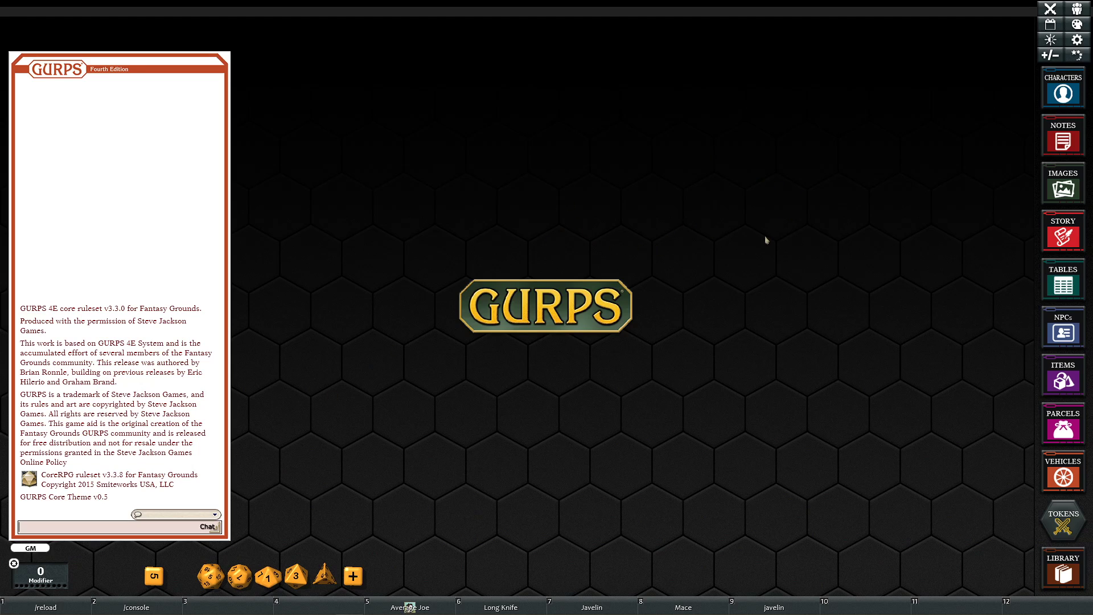
pyautogui.click(1062, 96)
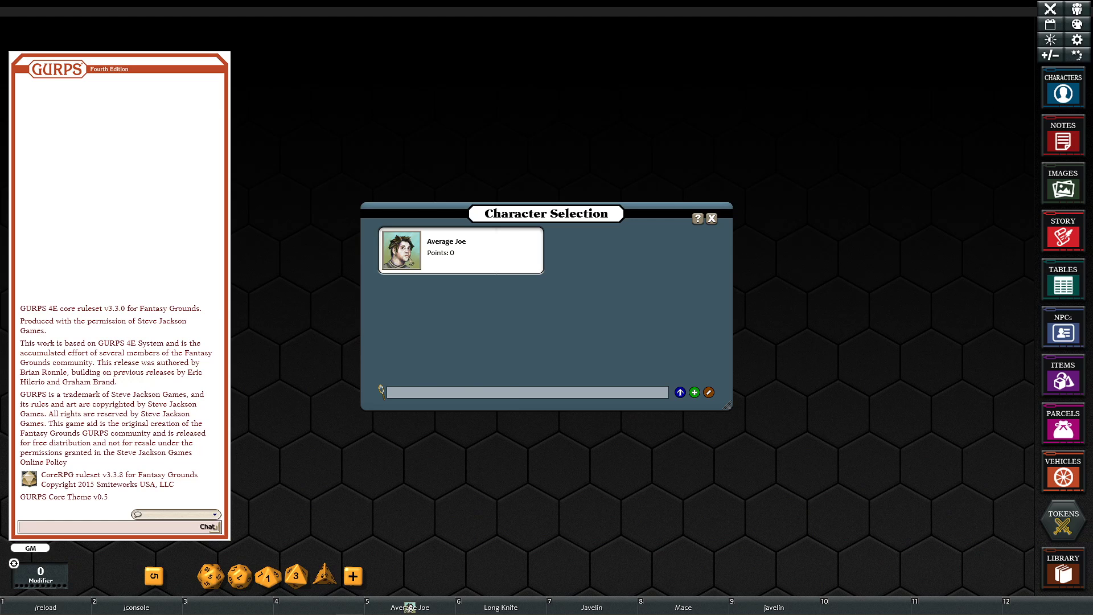
pyautogui.click(409, 260)
pyautogui.moveTo(314, 95); pyautogui.dragTo(227, 64)
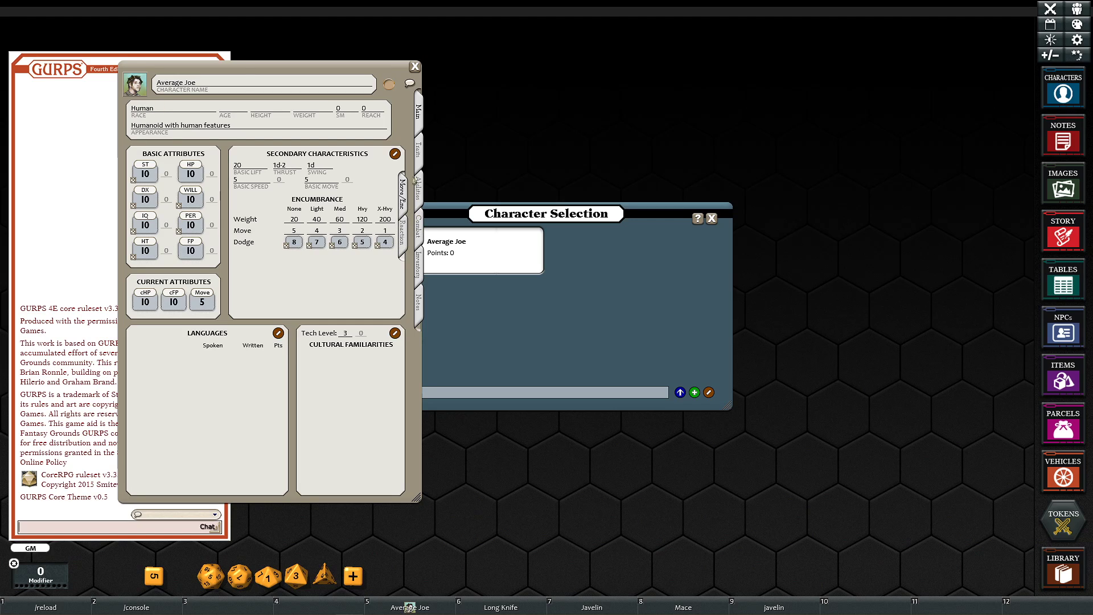
# - Examine Average Joe's inventory and melee combat entries, and check the campaign's item list
pyautogui.click(419, 262)
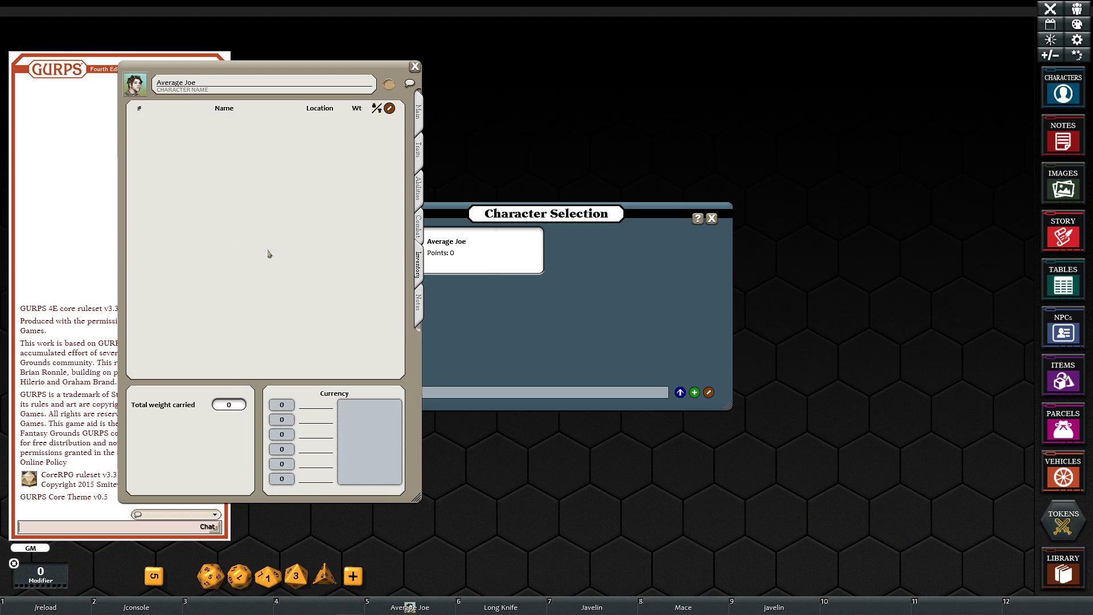
pyautogui.click(418, 228)
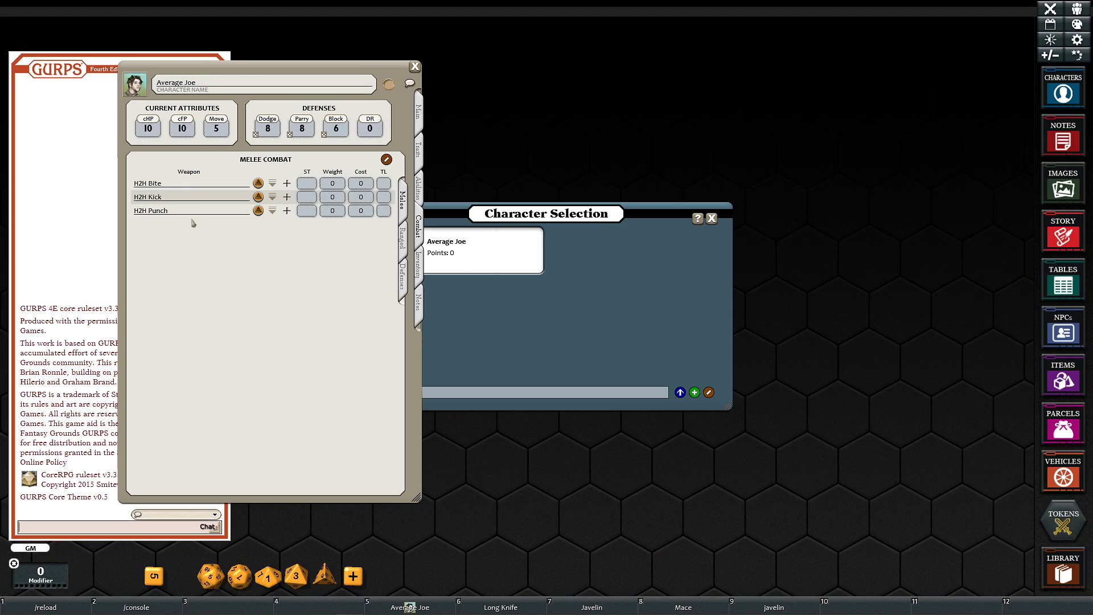
pyautogui.click(419, 272)
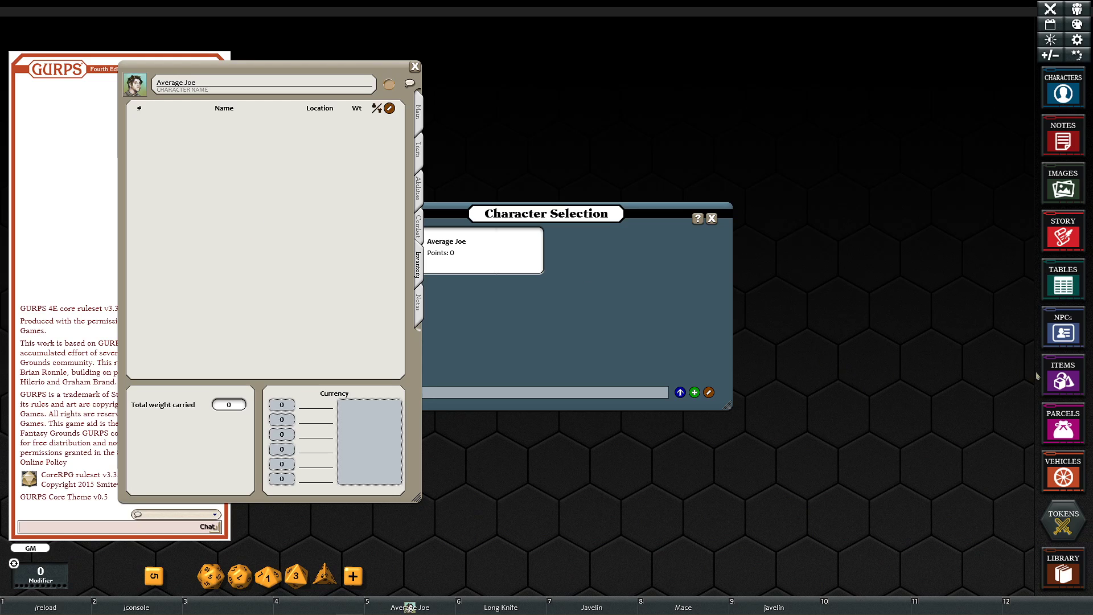
pyautogui.click(1062, 378)
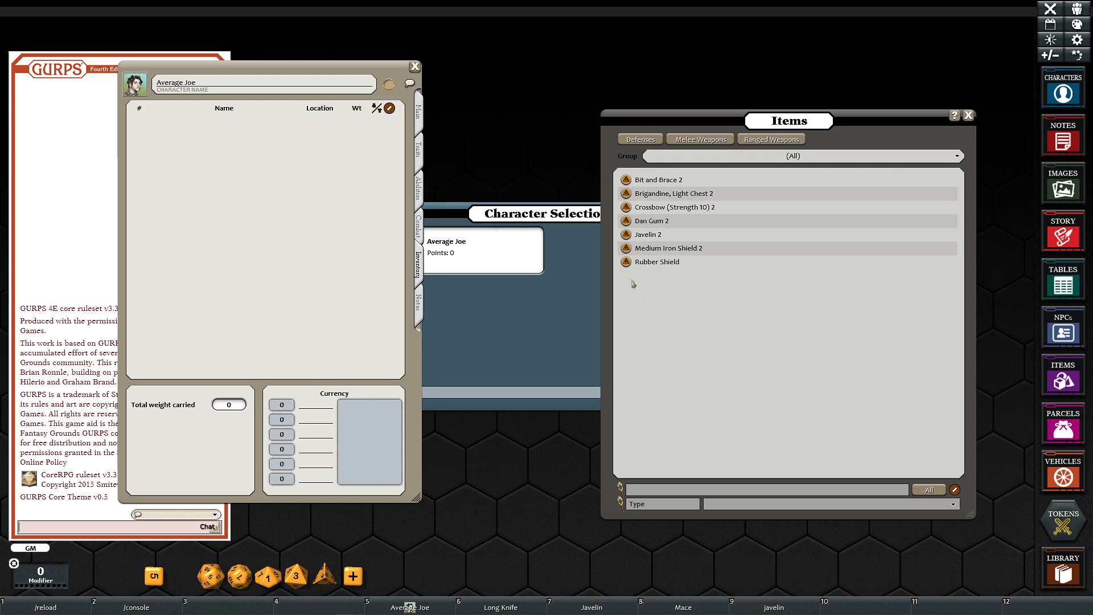
pyautogui.click(968, 116)
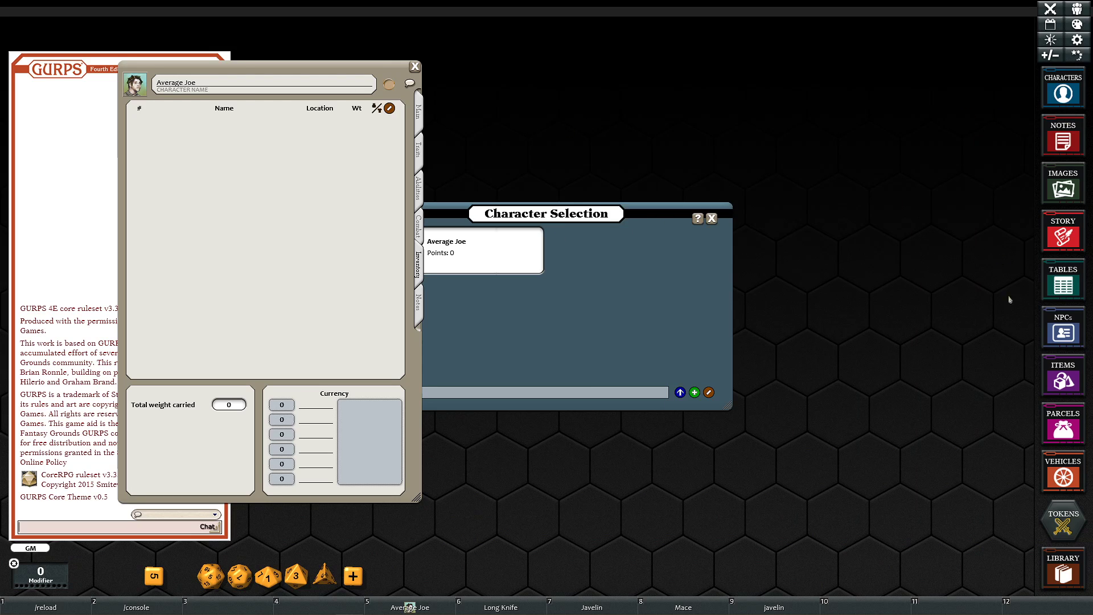
# - Load the A_Weapons_shop data module into the campaign from the library's module activation list
pyautogui.click(1046, 562)
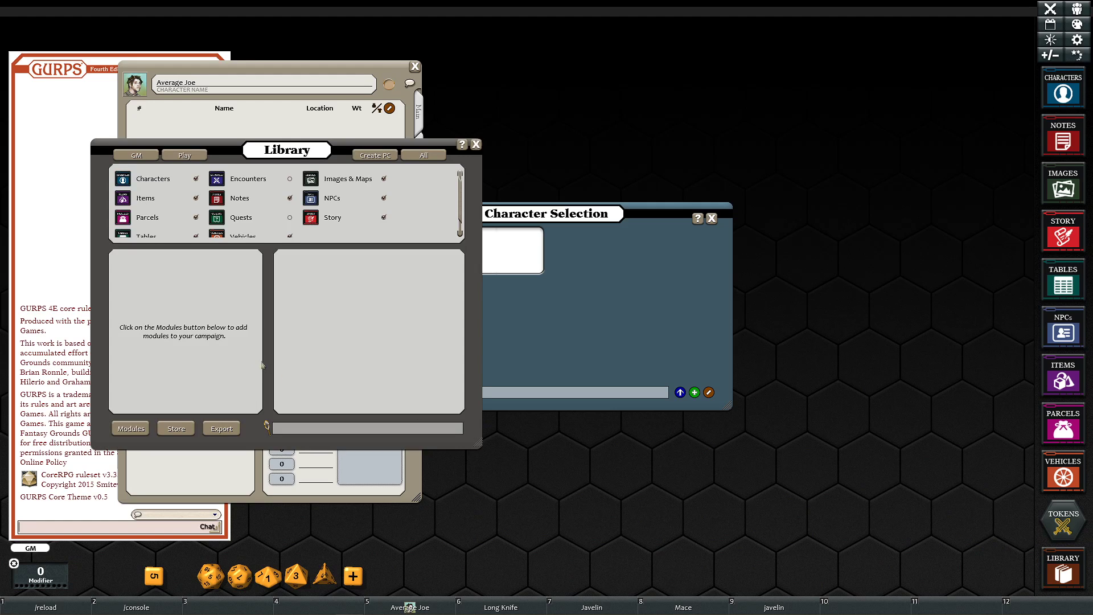
pyautogui.click(123, 430)
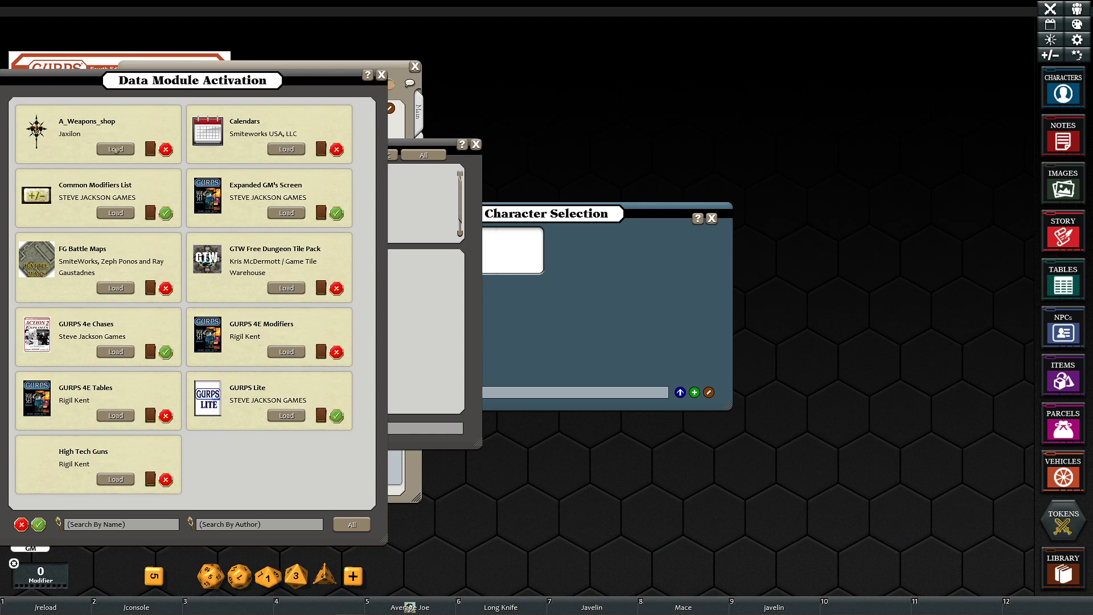
pyautogui.click(116, 149)
pyautogui.click(382, 75)
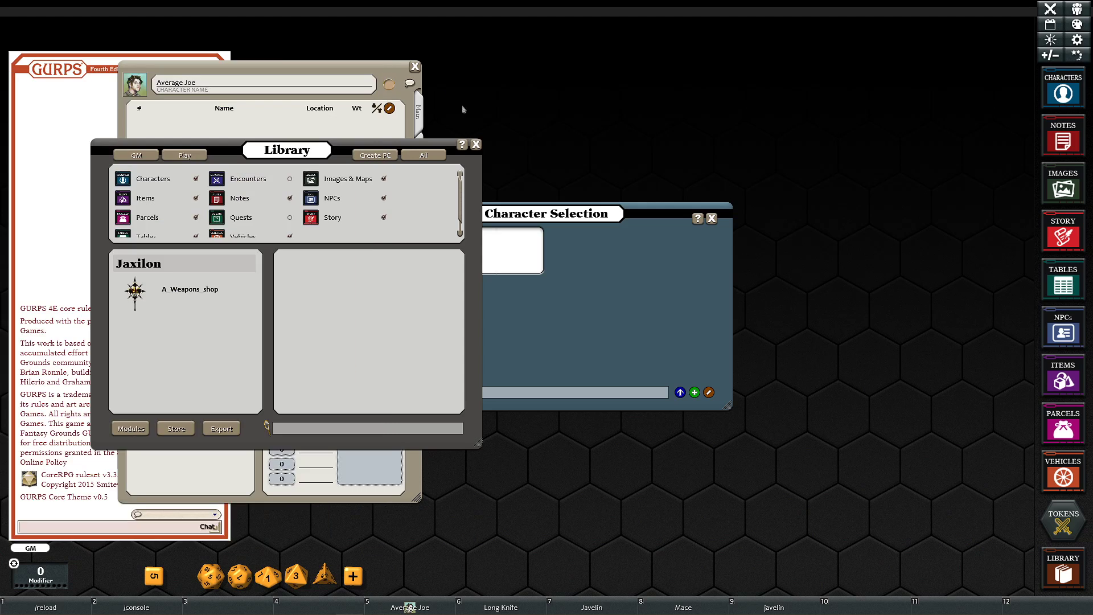
# - Add the Broadsword and the Thrusting Greatsword from the campaign's item list to Average Joe's inventory, with the library closed
pyautogui.click(1060, 380)
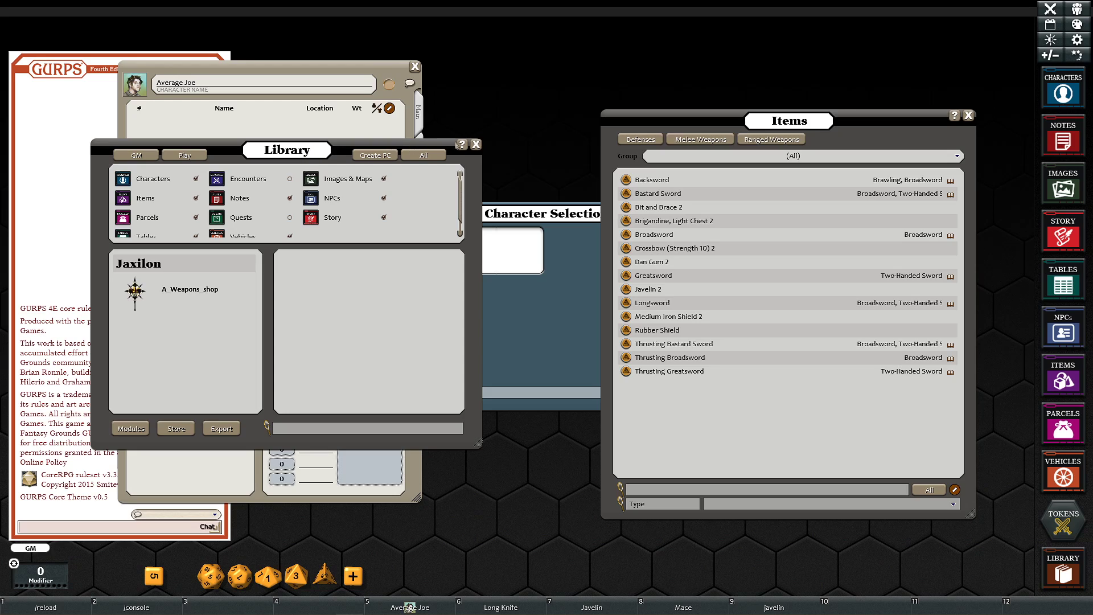
pyautogui.click(476, 145)
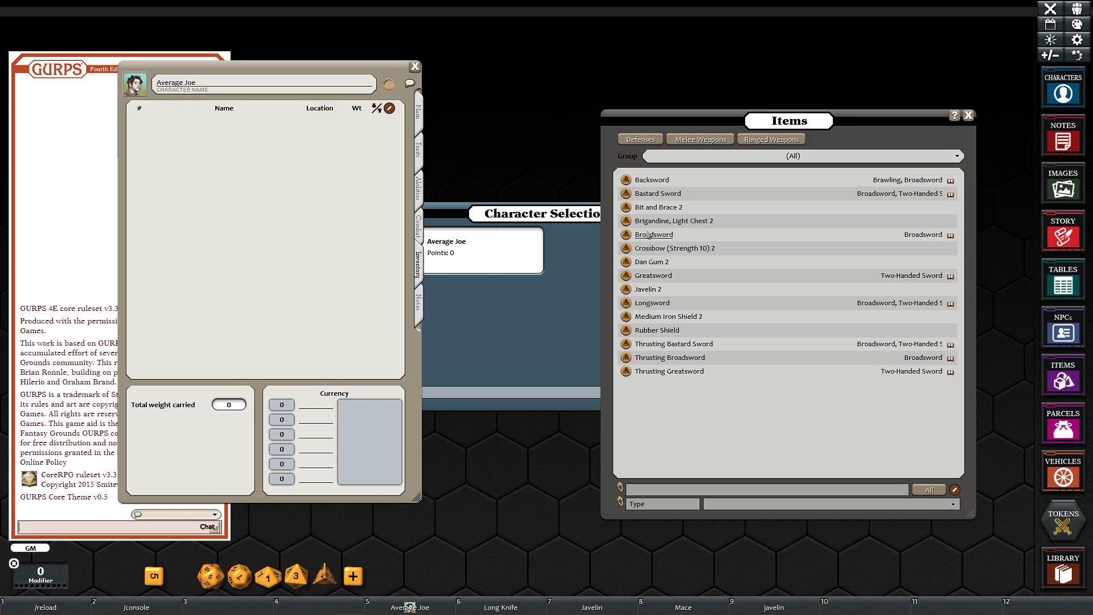
pyautogui.moveTo(600, 236); pyautogui.dragTo(294, 199)
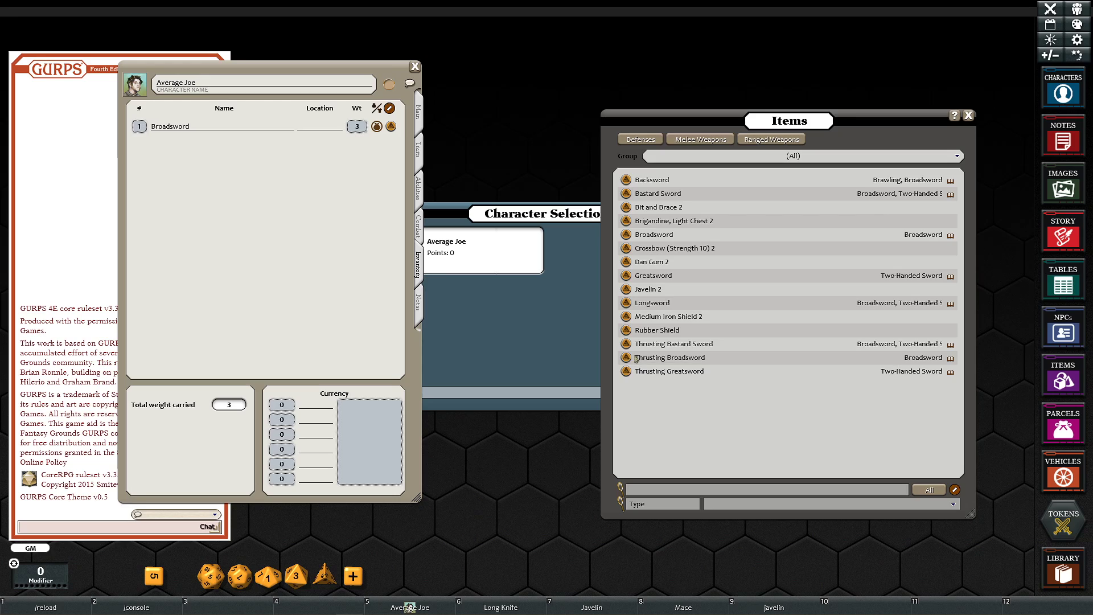
pyautogui.moveTo(626, 370); pyautogui.dragTo(246, 270)
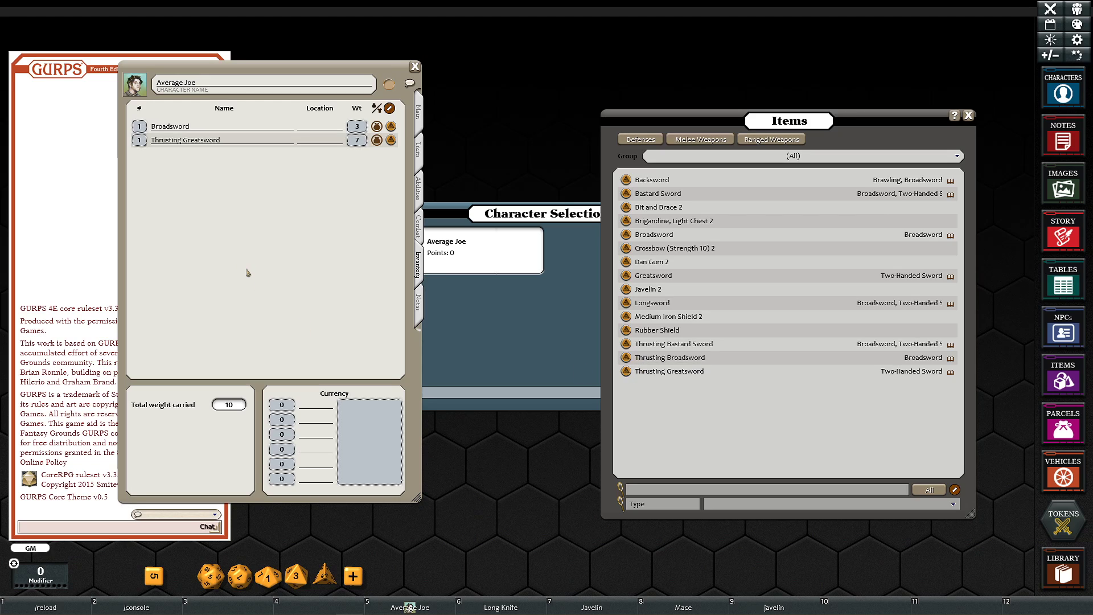